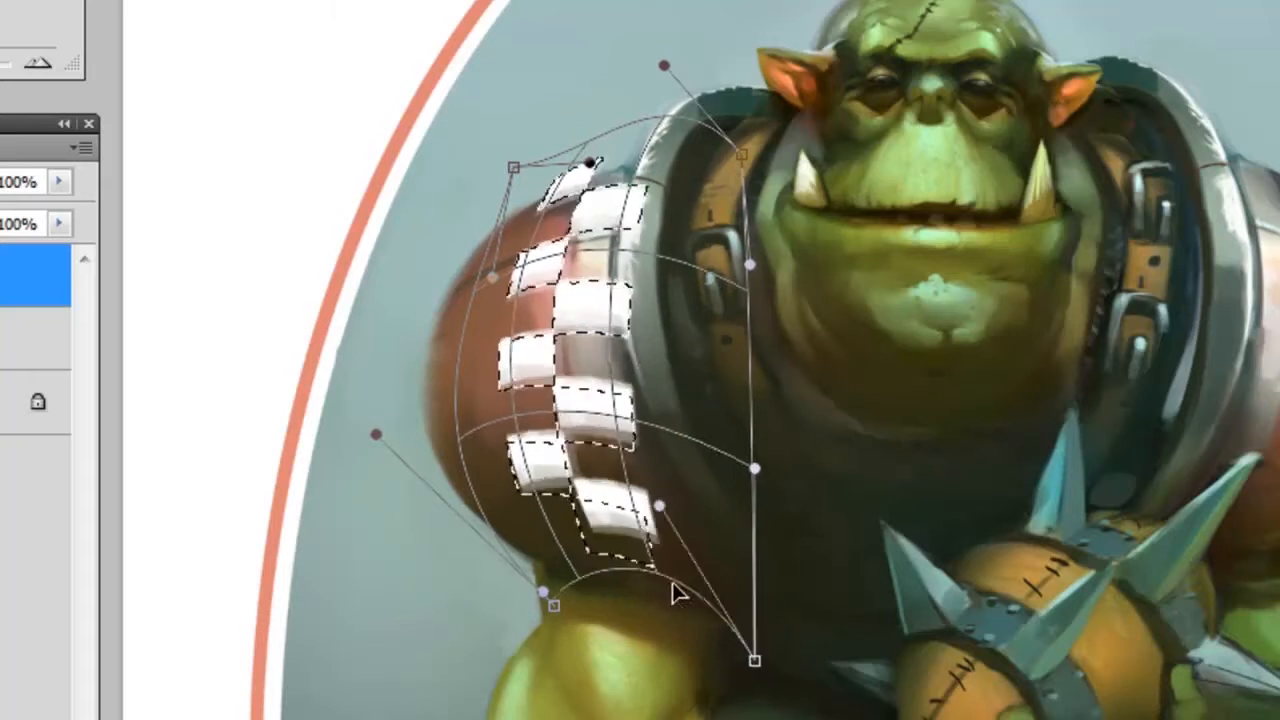
Warp the white checker pattern to follow the curvature of the orc's shoulder armor and commit the warp.
{"action": "left_click_drag", "start_coordinate": [632, 385], "coordinate": [617, 425]}
{"action": "left_click_drag", "start_coordinate": [632, 562], "coordinate": [623, 420]}
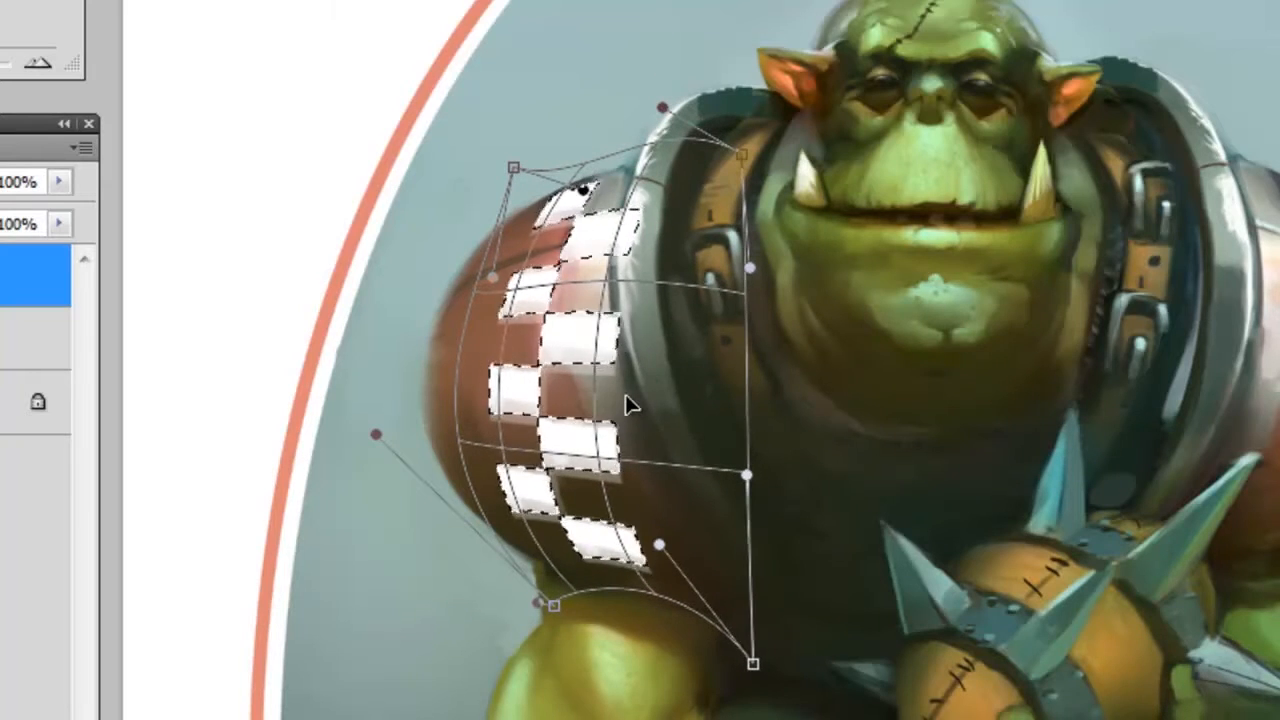
{"action": "key", "text": "Return"}
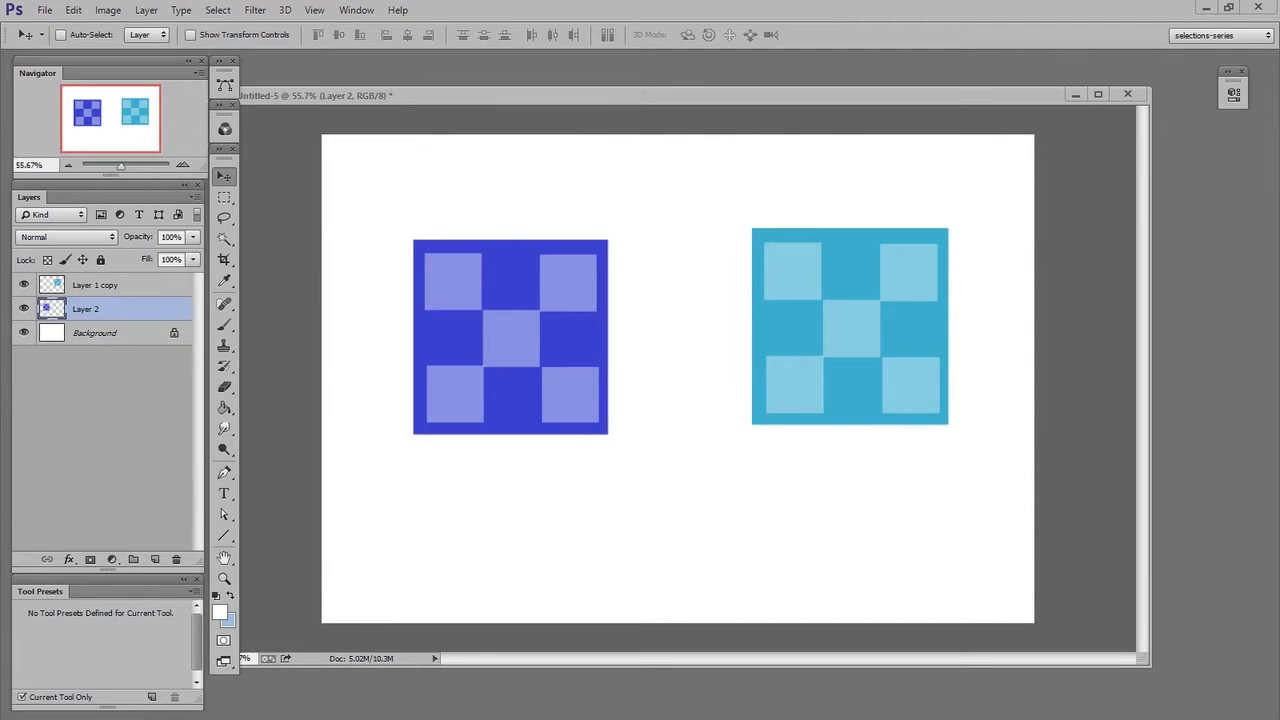
Reposition the light-blue checker square on Layer 1 copy and distort it by pulling its upper-left corner inward.
{"action": "mouse_move", "coordinate": [855, 332]}
{"action": "left_mouse_down"}
{"action": "mouse_move", "coordinate": [846, 340]}
{"action": "mouse_move", "coordinate": [858, 328]}
{"action": "left_mouse_up"}
{"action": "left_click_drag", "start_coordinate": [905, 370], "coordinate": [897, 381]}
{"action": "key", "text": "ctrl+t"}
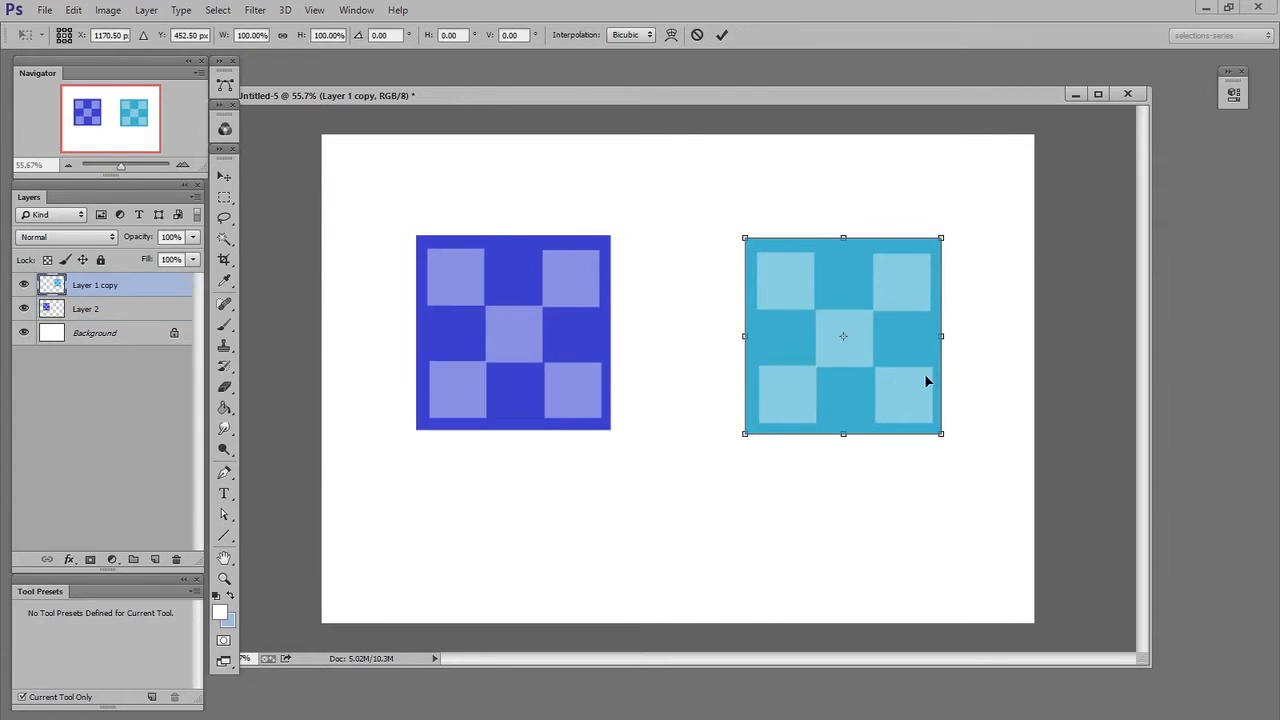
{"action": "left_click_drag", "start_coordinate": [746, 240], "coordinate": [789, 295]}
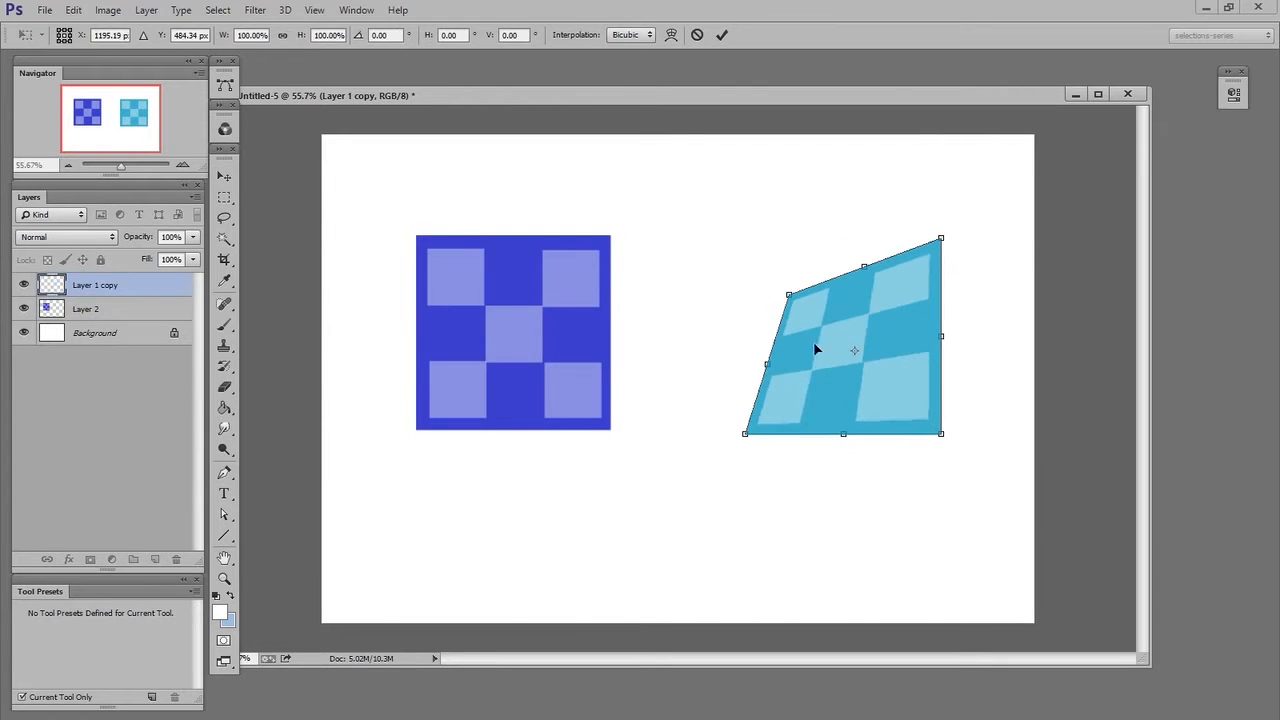
{"action": "key", "text": "Return"}
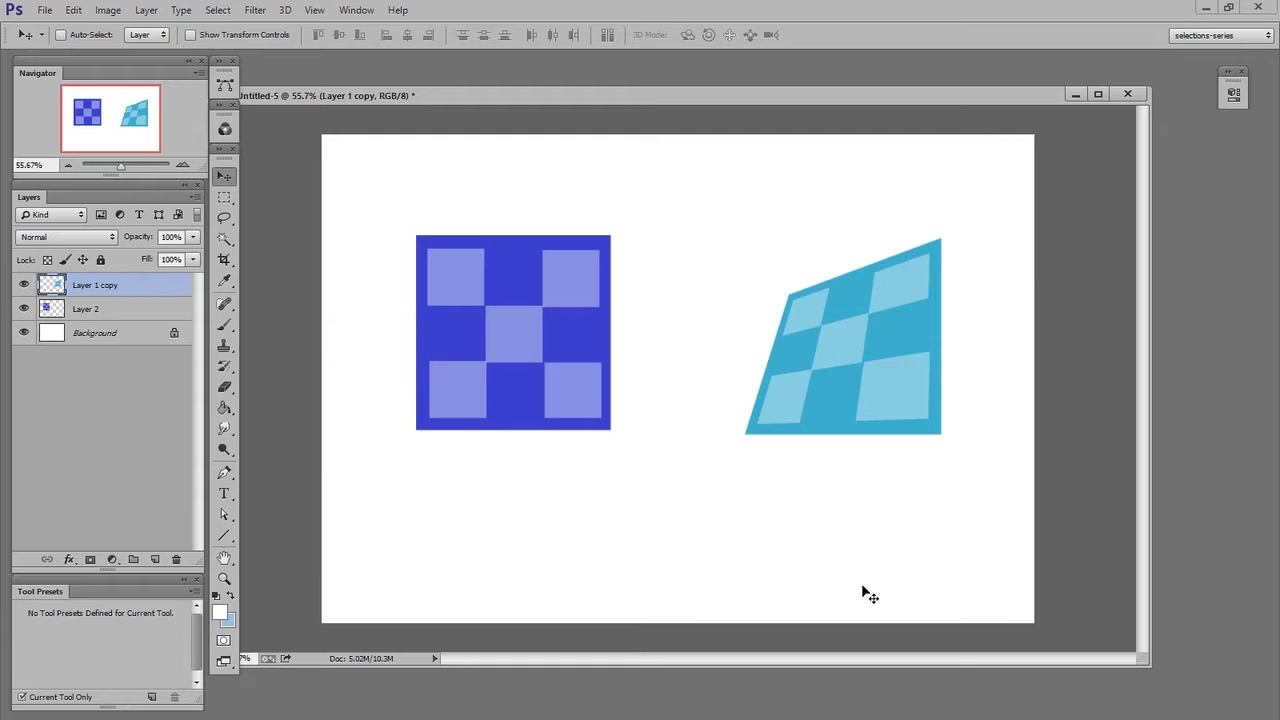
Move the distorted light-blue square slightly and check its bounding box with Free Transform.
{"action": "left_click_drag", "start_coordinate": [869, 357], "coordinate": [874, 391]}
{"action": "key", "text": "ctrl+t"}
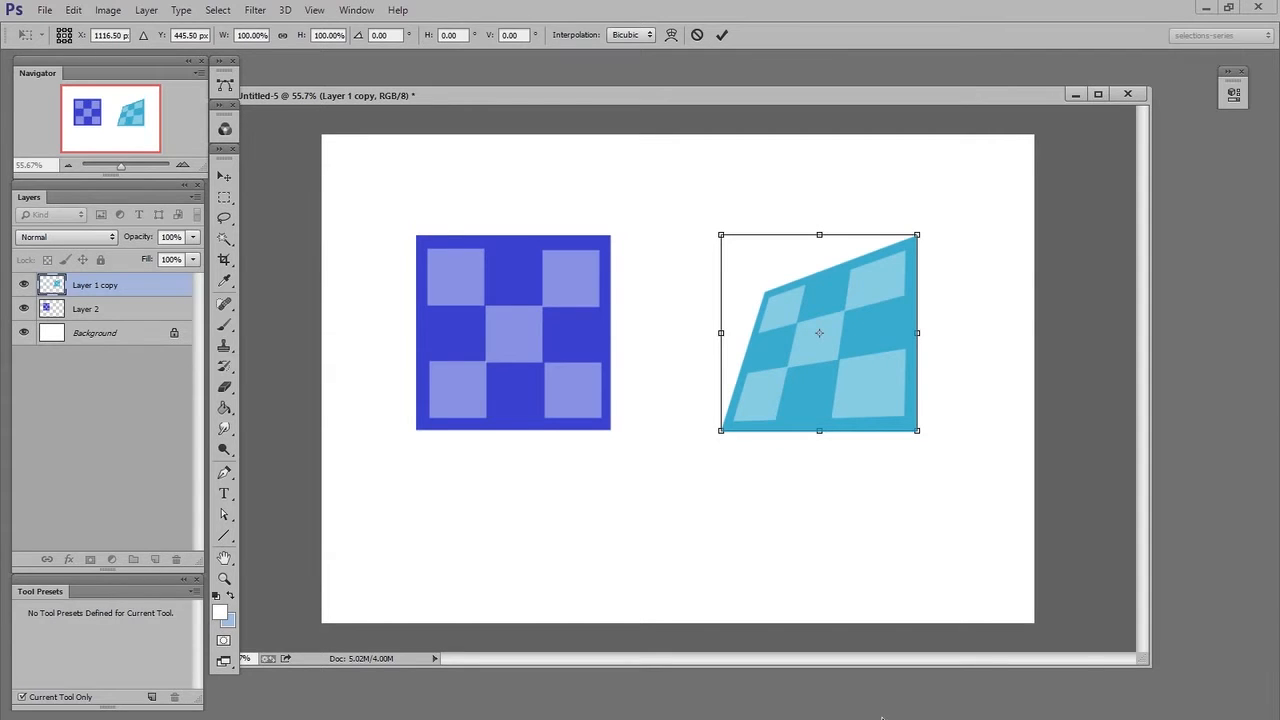
{"action": "key", "text": "Return"}
Convert Layer 2, the dark-blue checker square, to a Smart Object.
{"action": "left_click", "coordinate": [130, 316]}
{"action": "right_click", "coordinate": [130, 316]}
{"action": "left_click", "coordinate": [255, 391]}
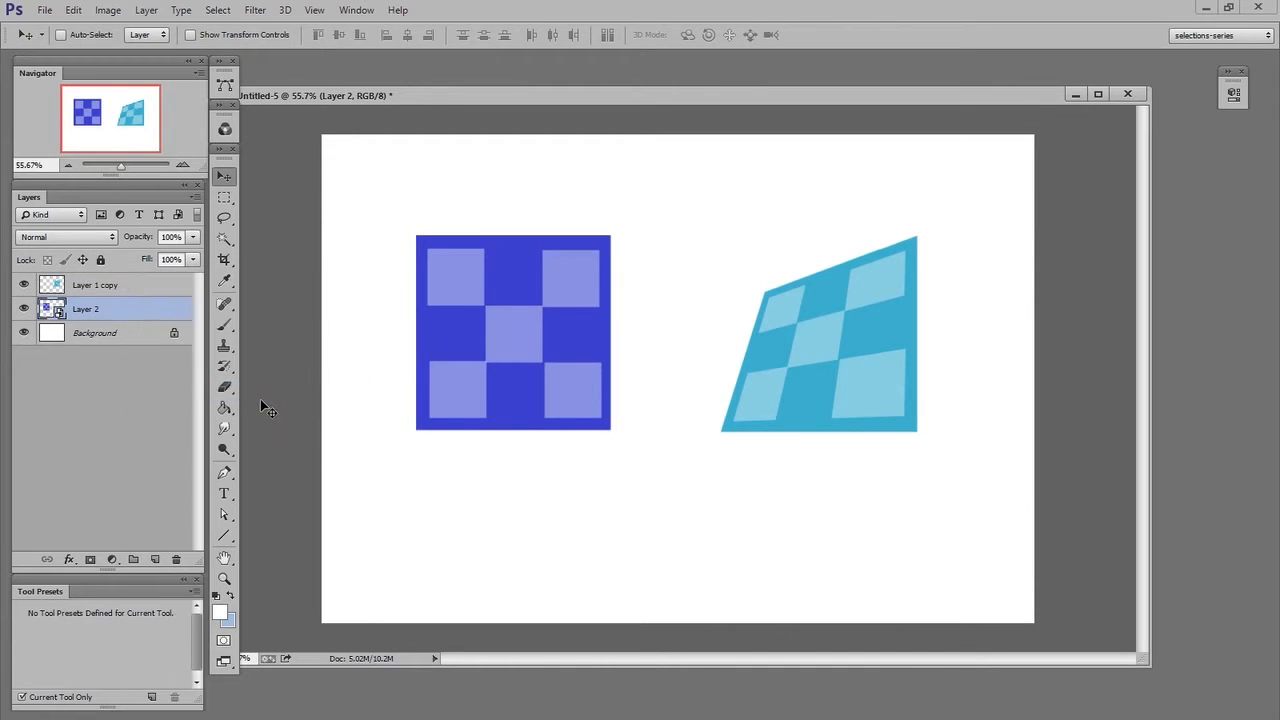
Distort the dark-blue Smart Object by pulling its upper-left corner inward, and shift it slightly.
{"action": "key", "text": "ctrl+t"}
{"action": "right_click", "coordinate": [554, 336]}
{"action": "key", "text": "Escape"}
{"action": "left_click_drag", "start_coordinate": [418, 236], "coordinate": [459, 282]}
{"action": "left_click_drag", "start_coordinate": [588, 344], "coordinate": [601, 354]}
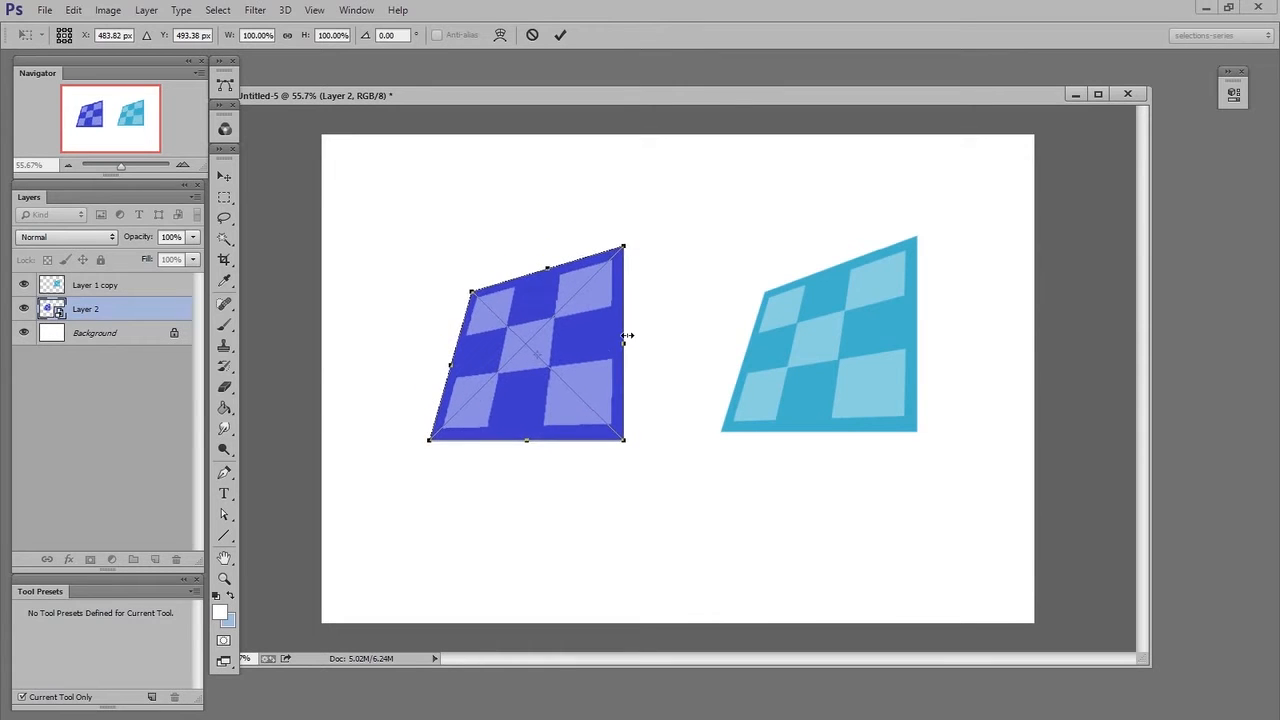
{"action": "key", "text": "Return"}
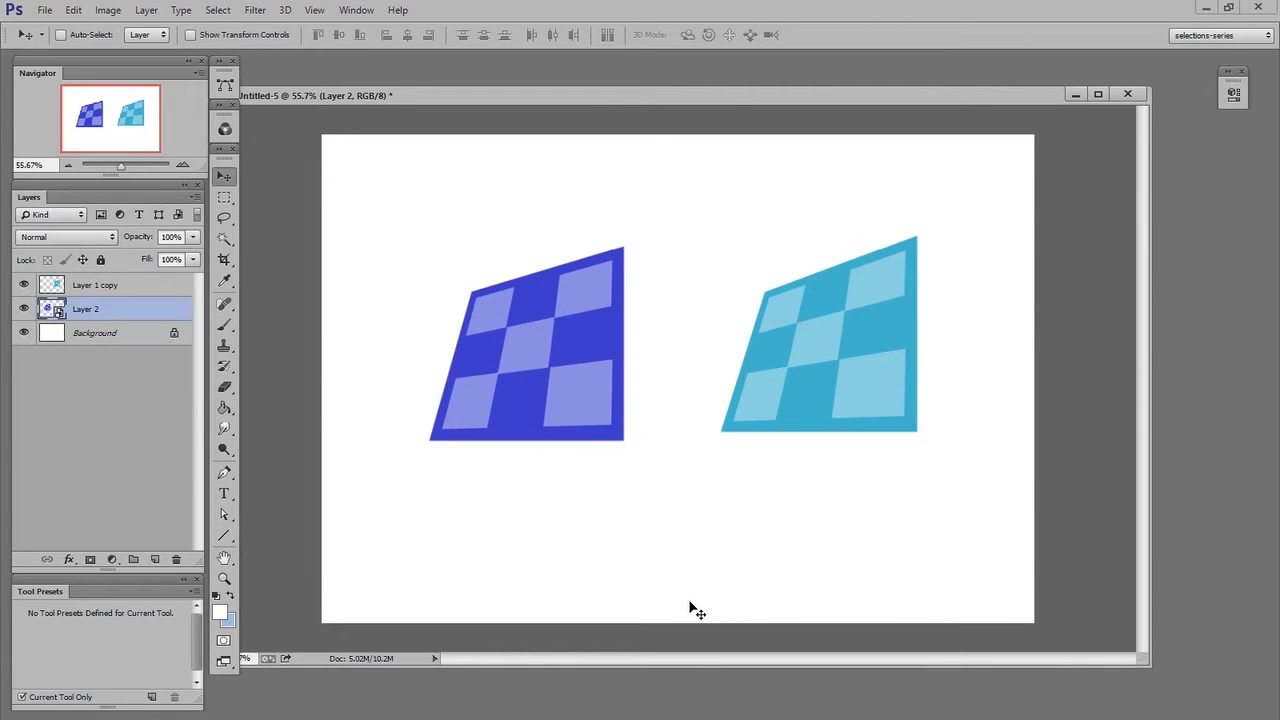
Move the dark-blue Smart Object up toward the light-blue square and begin a custom Warp that bulges its interior mesh.
{"action": "key", "text": "ctrl+t"}
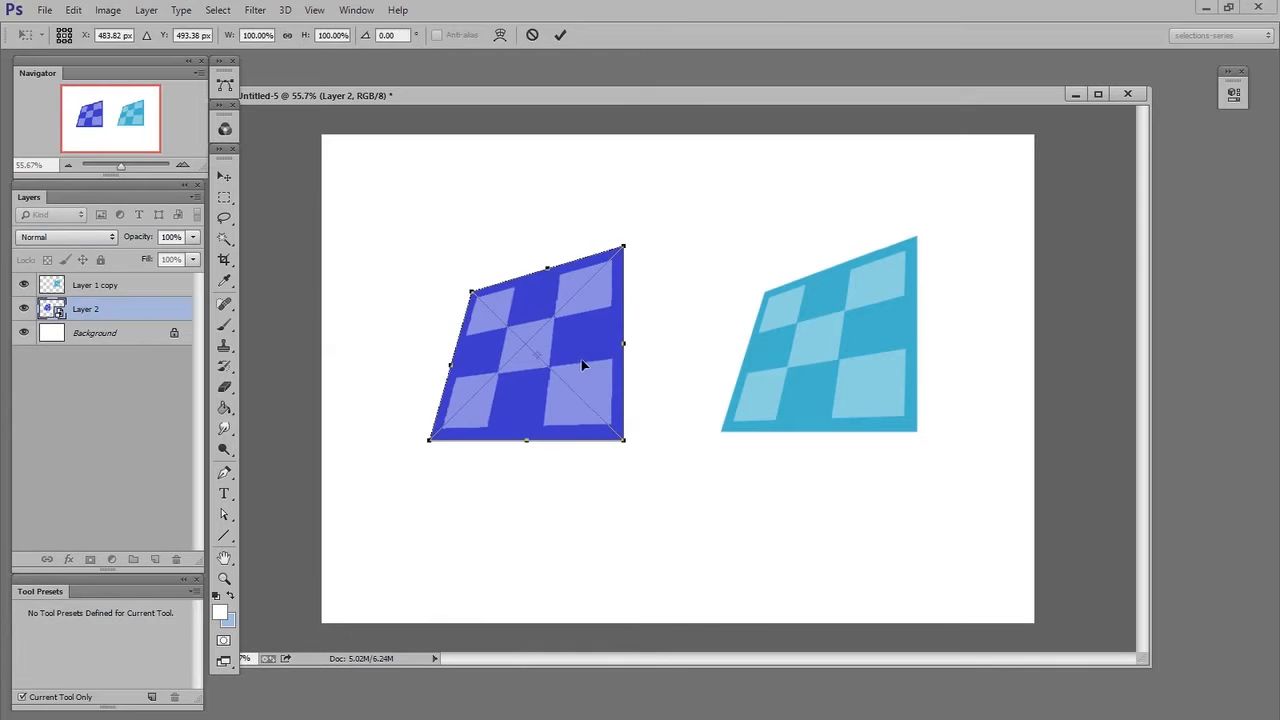
{"action": "left_click_drag", "start_coordinate": [583, 366], "coordinate": [605, 343]}
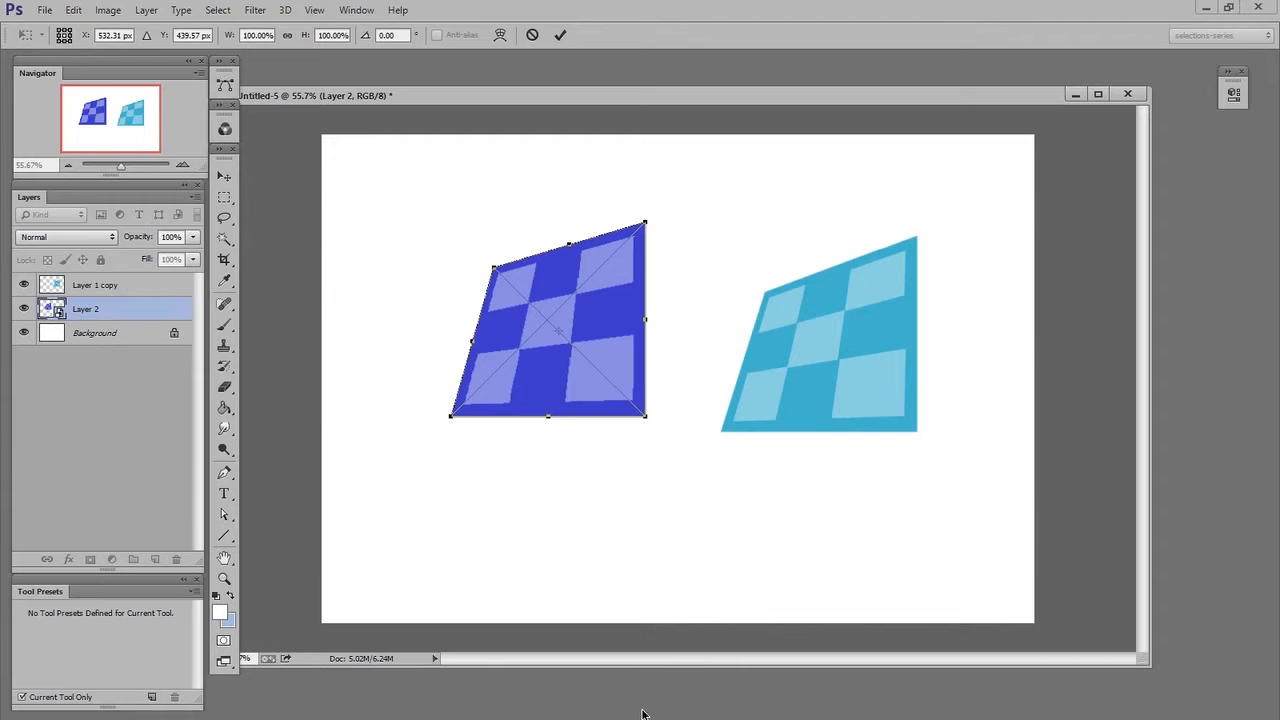
{"action": "right_click", "coordinate": [602, 309]}
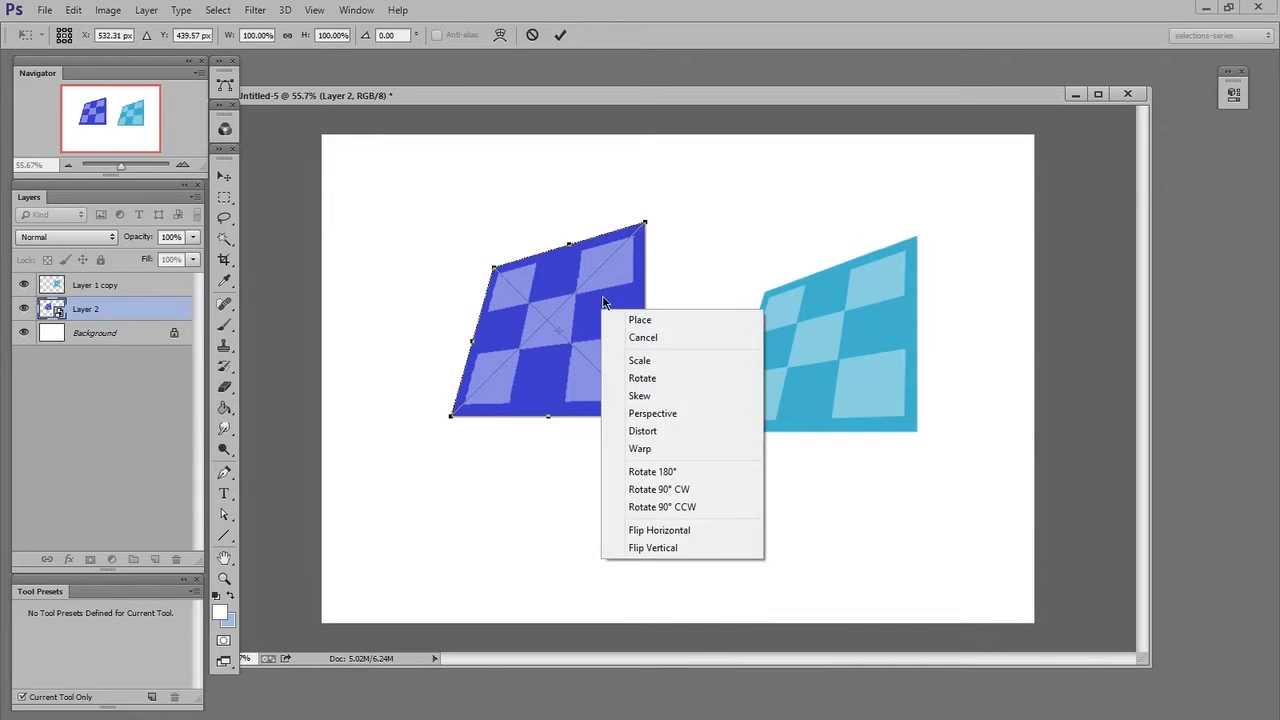
{"action": "left_click", "coordinate": [661, 446]}
{"action": "left_click_drag", "start_coordinate": [525, 294], "coordinate": [566, 273]}
{"action": "left_click_drag", "start_coordinate": [511, 345], "coordinate": [560, 334]}
{"action": "left_click_drag", "start_coordinate": [563, 274], "coordinate": [567, 267]}
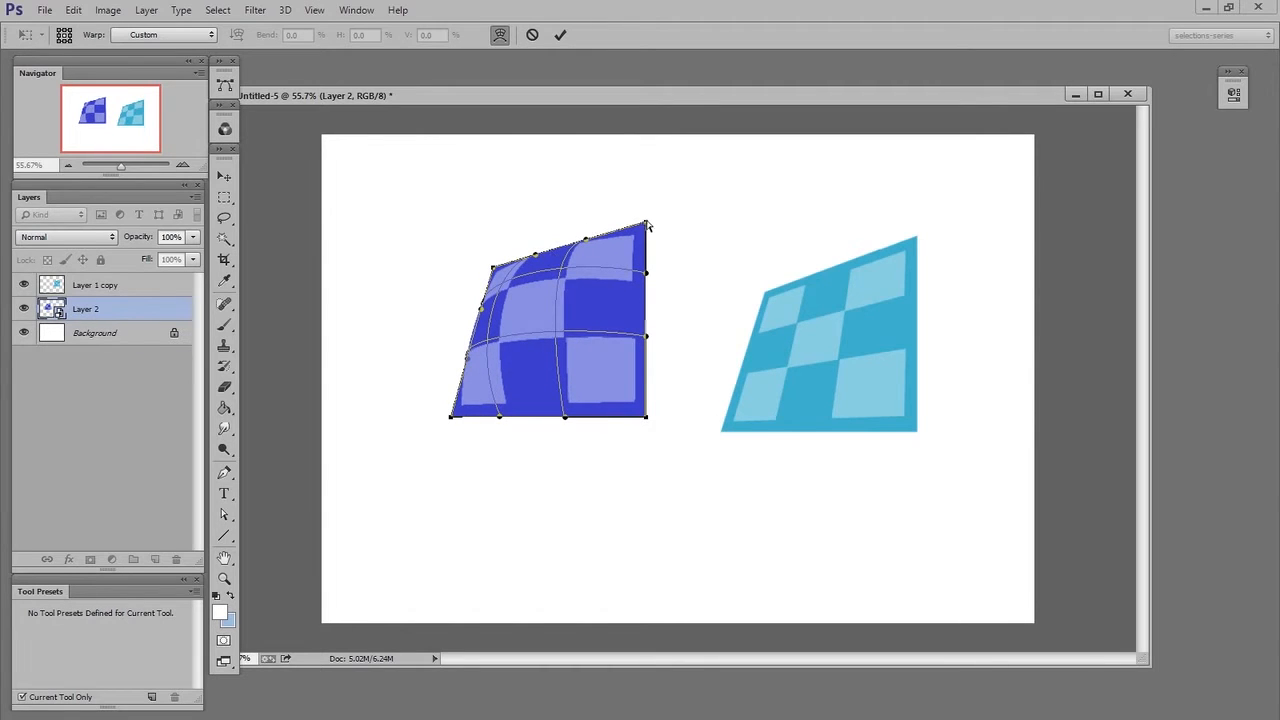
Stretch the warp's two right-hand corners outward, curve the right and lower edges, refine the interior bulge, and commit the warp.
{"action": "left_click_drag", "start_coordinate": [648, 224], "coordinate": [674, 213]}
{"action": "left_click_drag", "start_coordinate": [672, 262], "coordinate": [660, 276]}
{"action": "left_click_drag", "start_coordinate": [647, 418], "coordinate": [670, 417]}
{"action": "left_click_drag", "start_coordinate": [563, 417], "coordinate": [490, 426]}
{"action": "left_click_drag", "start_coordinate": [494, 359], "coordinate": [488, 351]}
{"action": "left_click_drag", "start_coordinate": [562, 338], "coordinate": [555, 332]}
{"action": "left_click_drag", "start_coordinate": [563, 268], "coordinate": [596, 233]}
{"action": "left_click_drag", "start_coordinate": [553, 326], "coordinate": [553, 327]}
{"action": "left_click_drag", "start_coordinate": [652, 336], "coordinate": [663, 342]}
{"action": "key", "text": "Return"}
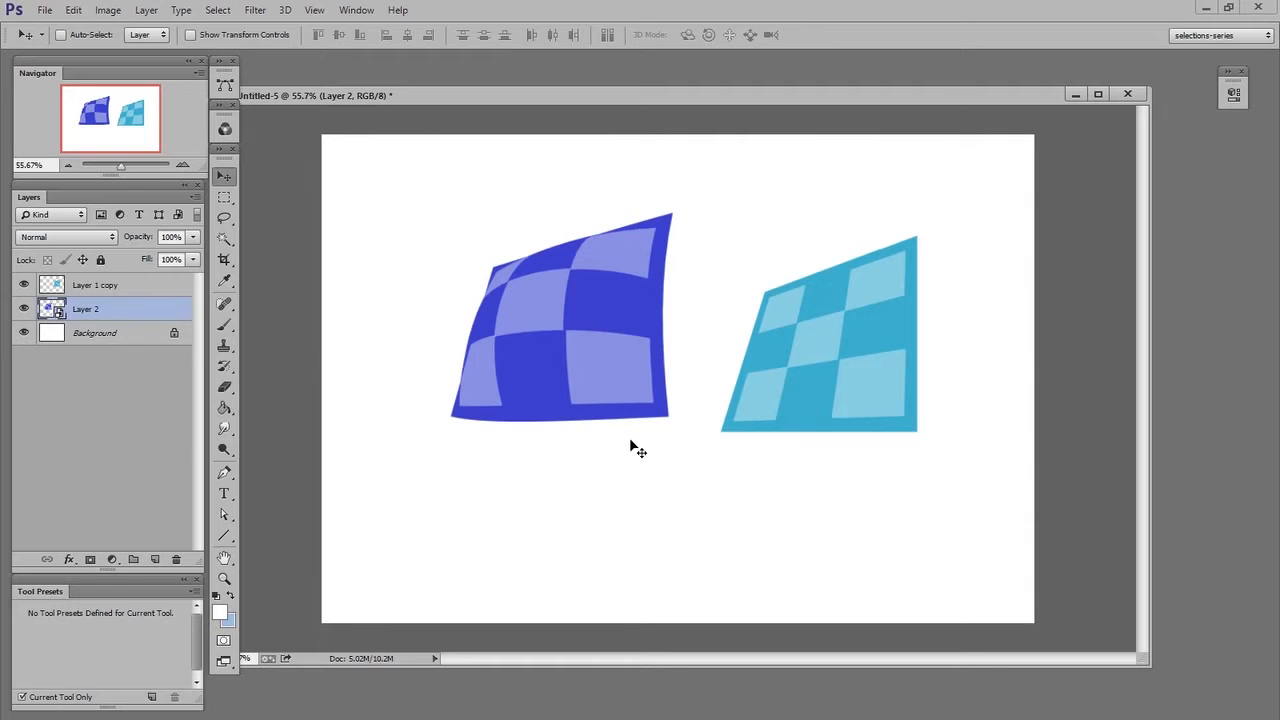
Open the contents of the Layer 2 Smart Object and place its enlarged window beside the warped shape.
{"action": "double_click", "coordinate": [55, 309]}
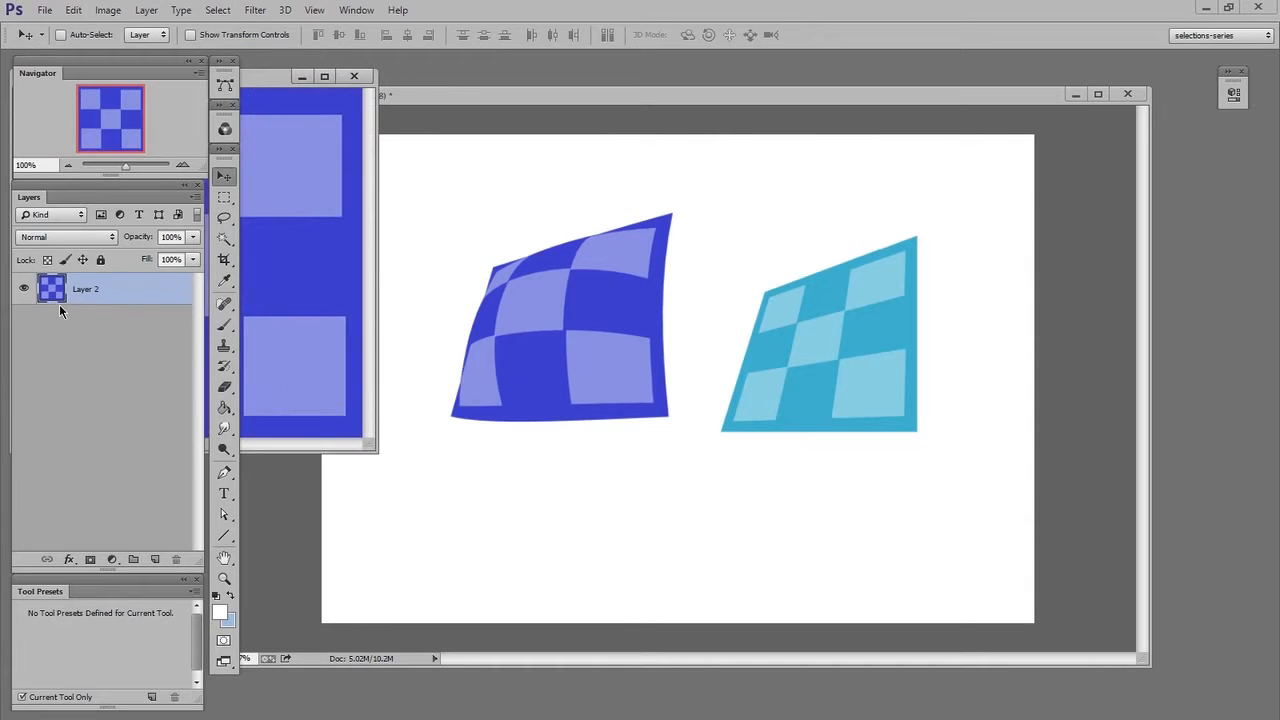
{"action": "left_click_drag", "start_coordinate": [286, 77], "coordinate": [851, 172]}
{"action": "left_click_drag", "start_coordinate": [949, 539], "coordinate": [1022, 598]}
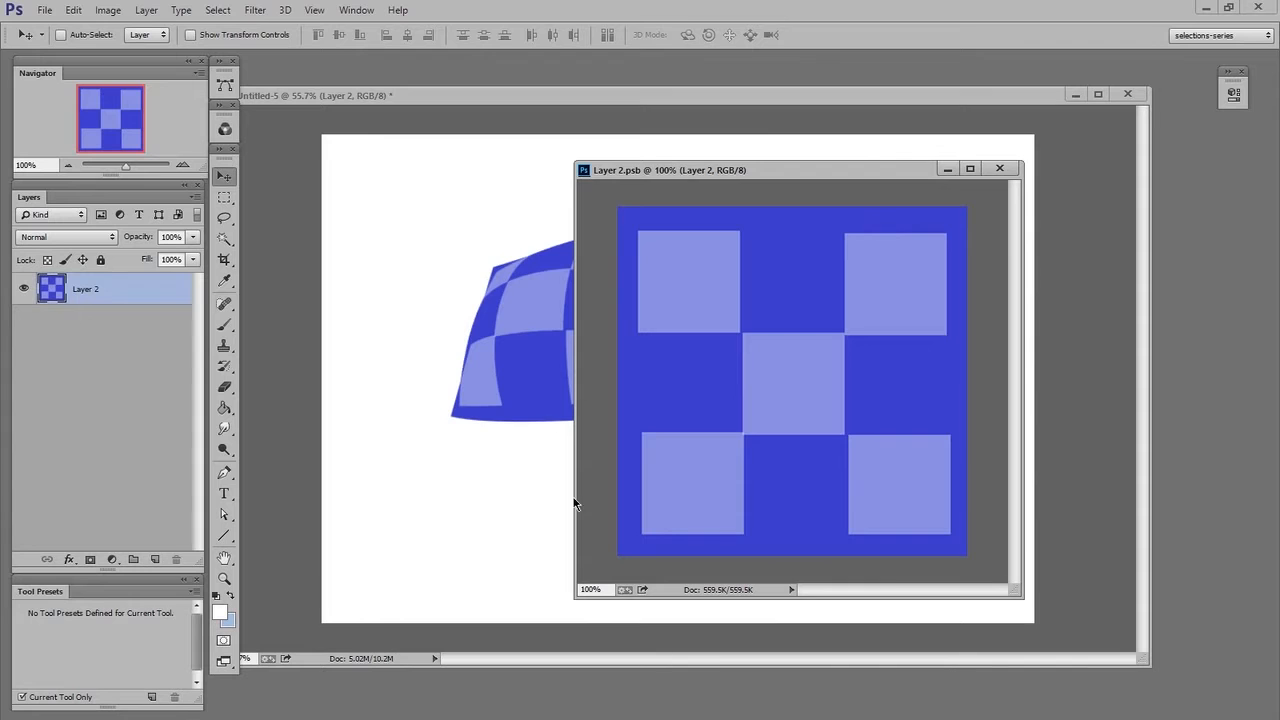
{"action": "left_click_drag", "start_coordinate": [675, 170], "coordinate": [858, 252]}
{"action": "left_click", "coordinate": [614, 403]}
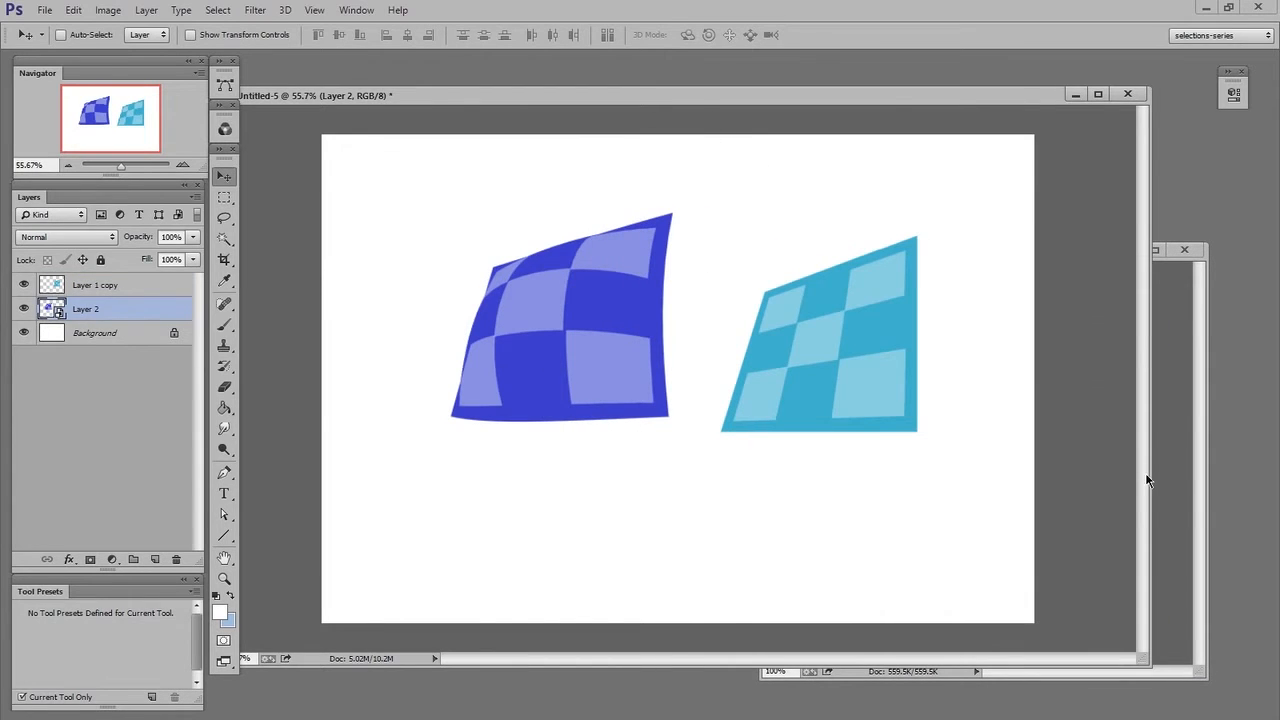
{"action": "left_click", "coordinate": [1190, 484]}
{"action": "left_click_drag", "start_coordinate": [947, 252], "coordinate": [859, 236]}
Paint a solid red circle over the checker's center on a new layer and save the Smart Object contents.
{"action": "key", "text": "ctrl+shift+alt+n"}
{"action": "key", "text": "b"}
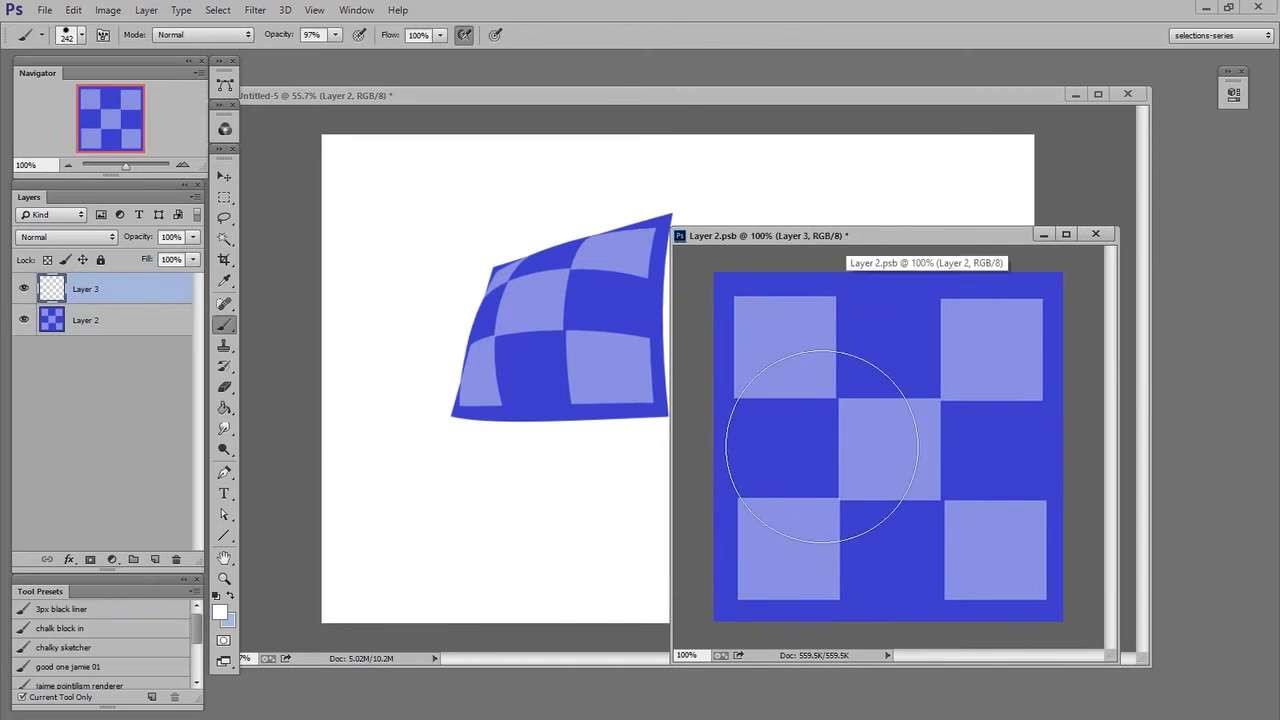
{"action": "right_click", "coordinate": [829, 445]}
{"action": "left_click", "coordinate": [851, 553]}
{"action": "key", "text": "n"}
{"action": "left_click_drag", "start_coordinate": [780, 385], "coordinate": [820, 358]}
{"action": "left_click", "coordinate": [1020, 353]}
{"action": "mouse_move", "coordinate": [888, 419]}
{"action": "left_mouse_down"}
{"action": "mouse_move", "coordinate": [921, 427]}
{"action": "mouse_move", "coordinate": [915, 440]}
{"action": "left_mouse_up"}
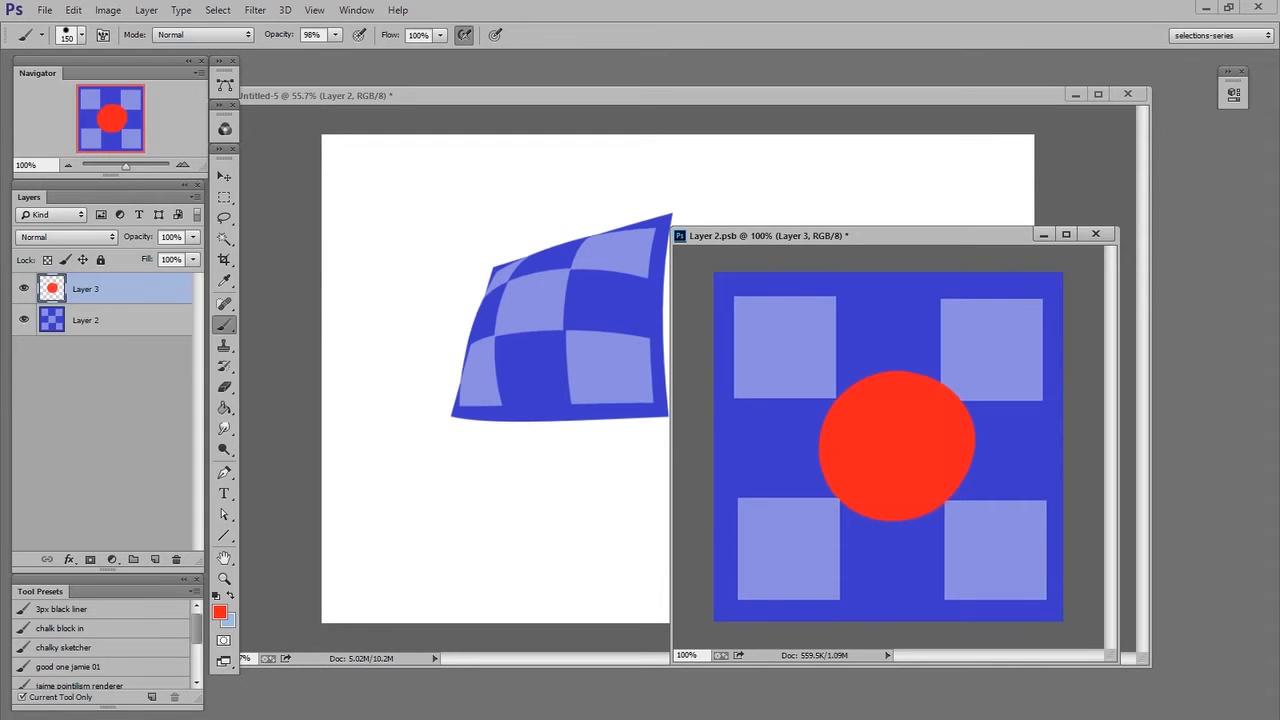
{"action": "key", "text": "ctrl+s"}
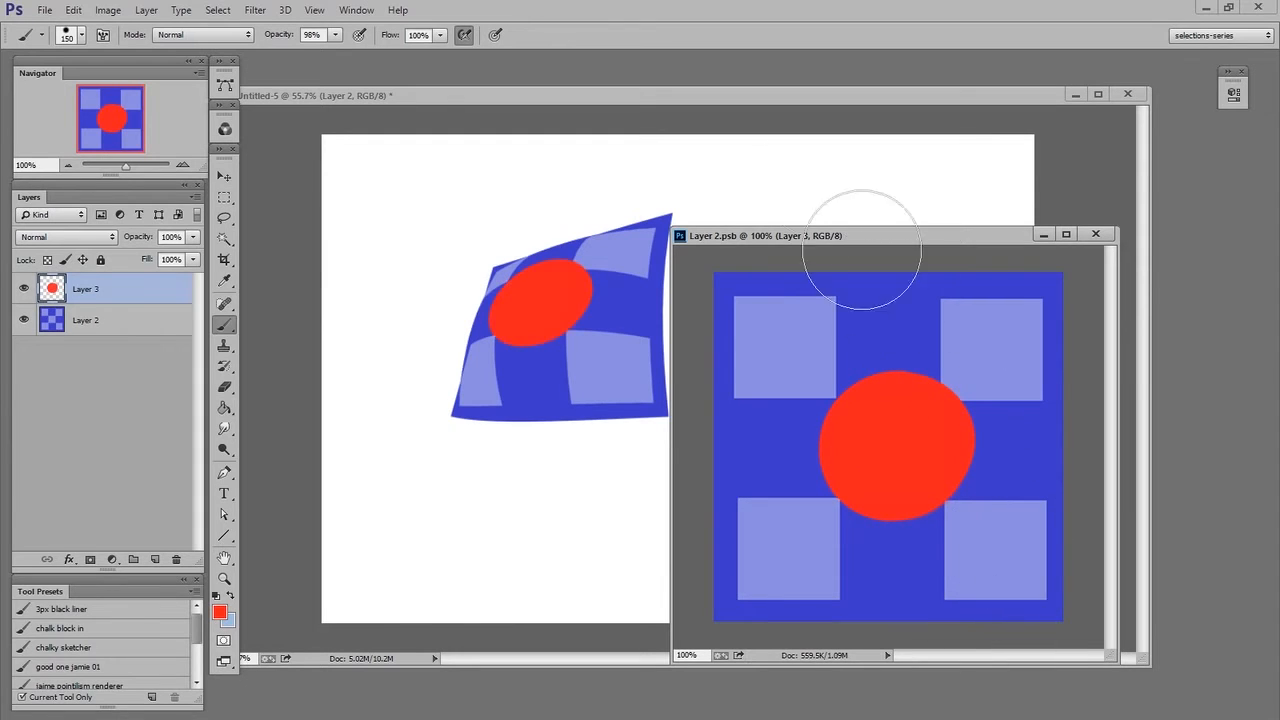
Narrow the main document's window so the warped shape and Layer 2.psb are visible side by side.
{"action": "key", "text": "ctrl+w"}
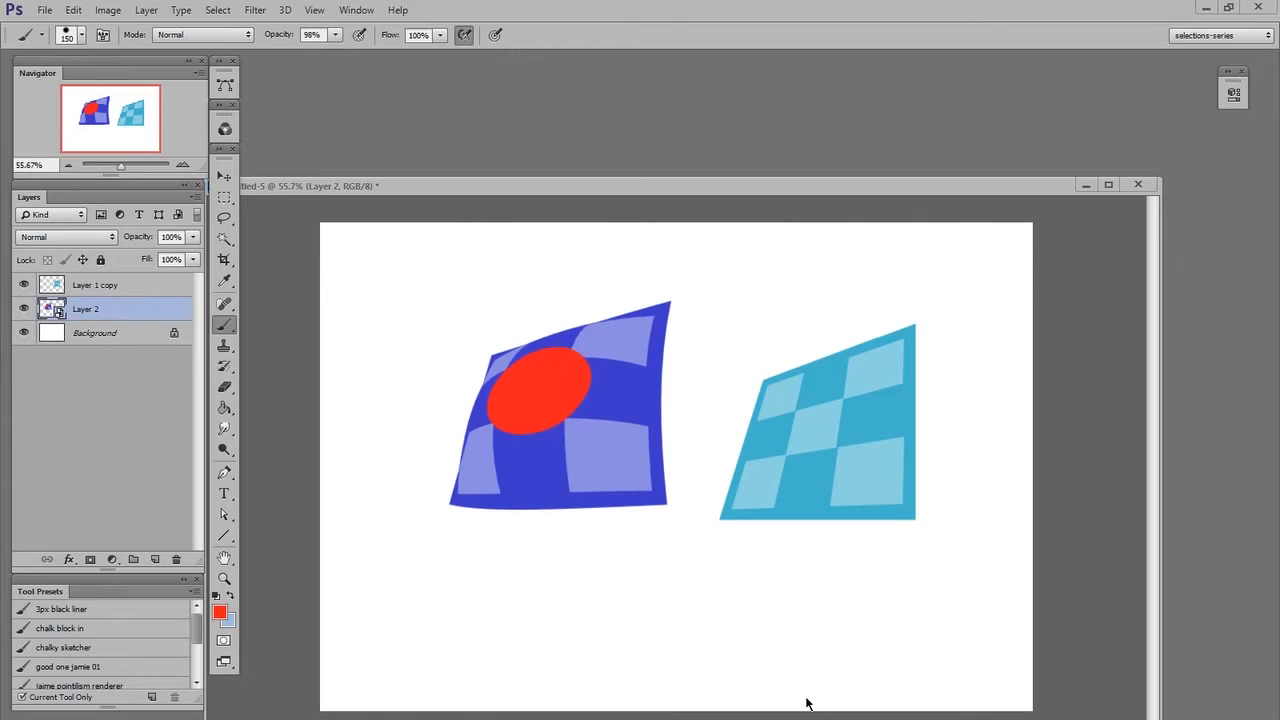
{"action": "left_click_drag", "start_coordinate": [1160, 525], "coordinate": [858, 525]}
{"action": "left_click", "coordinate": [1095, 537]}
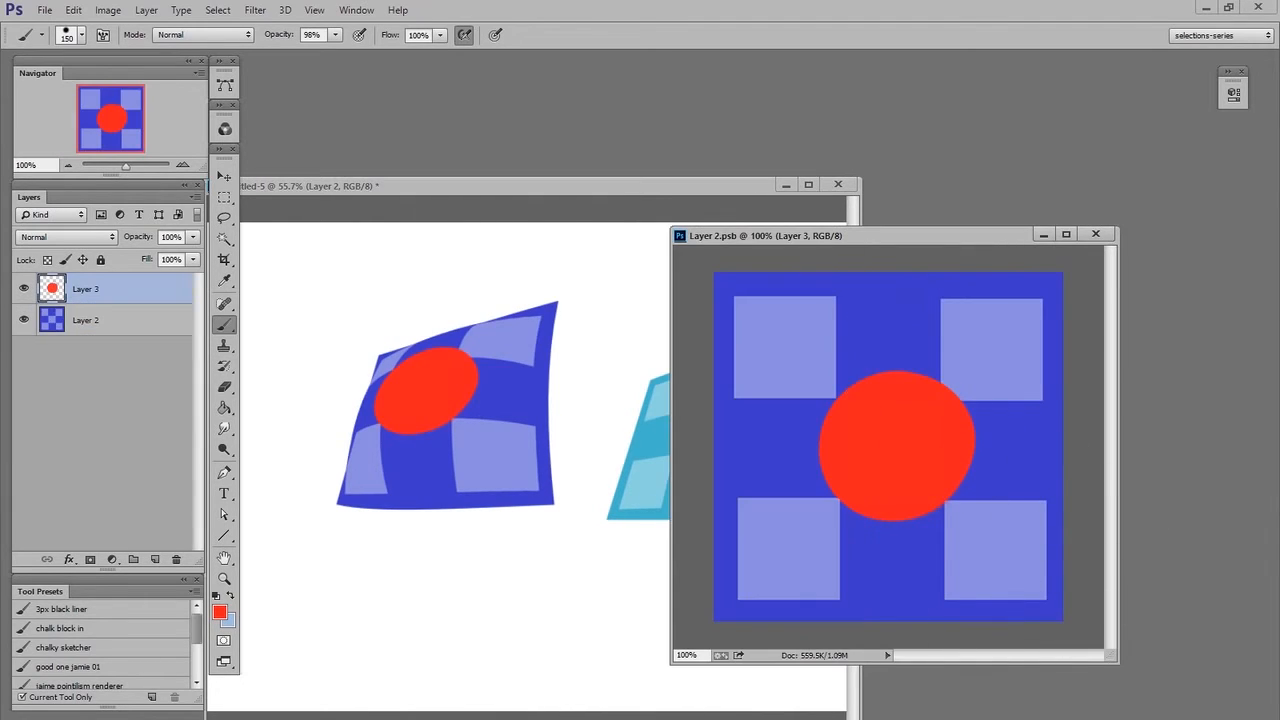
Paste the sticker collage into Layer 2.psb, scale it down to cover the canvas, and save the Smart Object contents.
{"action": "key", "text": "ctrl+v"}
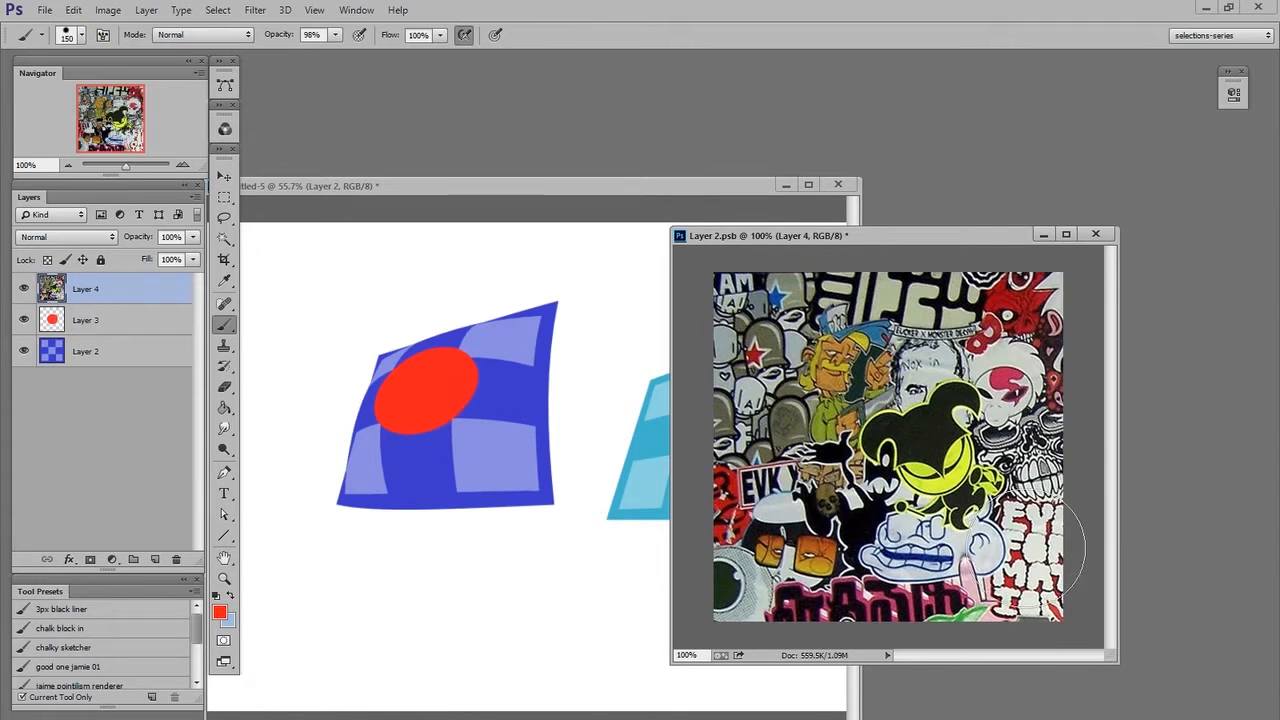
{"action": "left_click", "coordinate": [224, 177]}
{"action": "left_click_drag", "start_coordinate": [840, 508], "coordinate": [852, 470]}
{"action": "left_click_drag", "start_coordinate": [965, 488], "coordinate": [869, 424]}
{"action": "key", "text": "ctrl+t"}
{"action": "left_click_drag", "start_coordinate": [773, 277], "coordinate": [834, 317]}
{"action": "left_click_drag", "start_coordinate": [974, 527], "coordinate": [865, 497]}
{"action": "key", "text": "Return"}
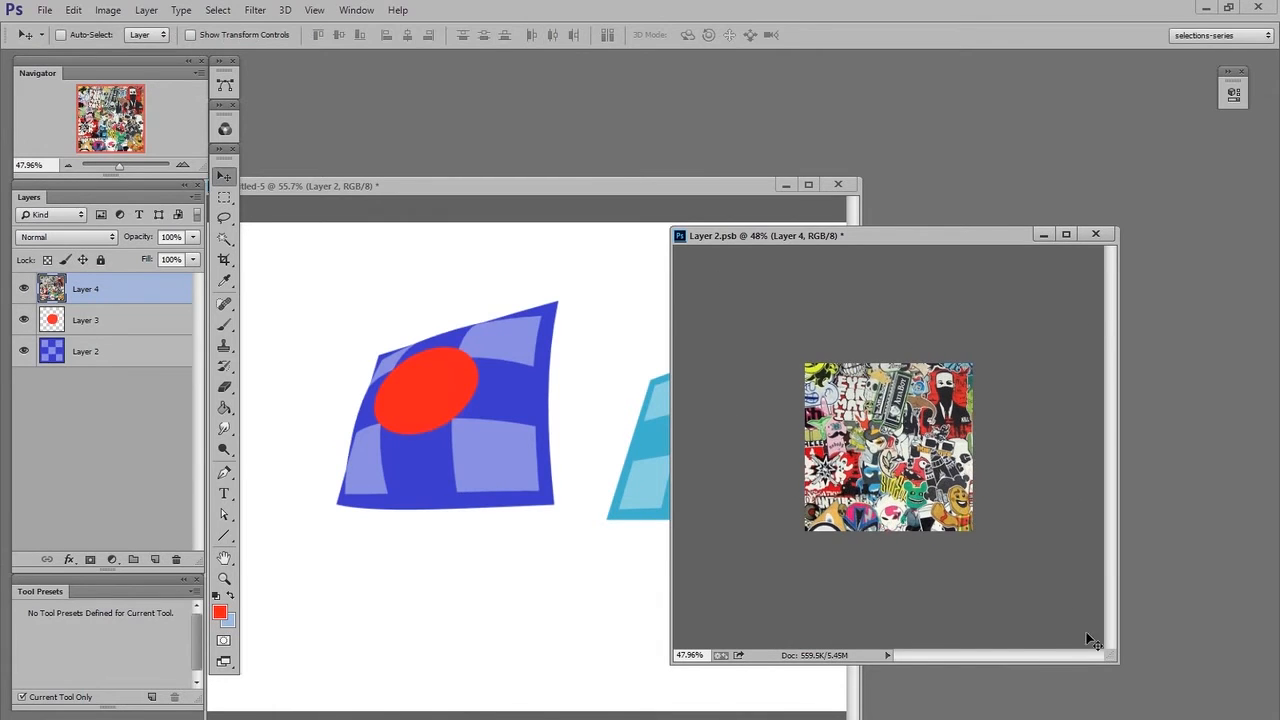
{"action": "key", "text": "ctrl+s"}
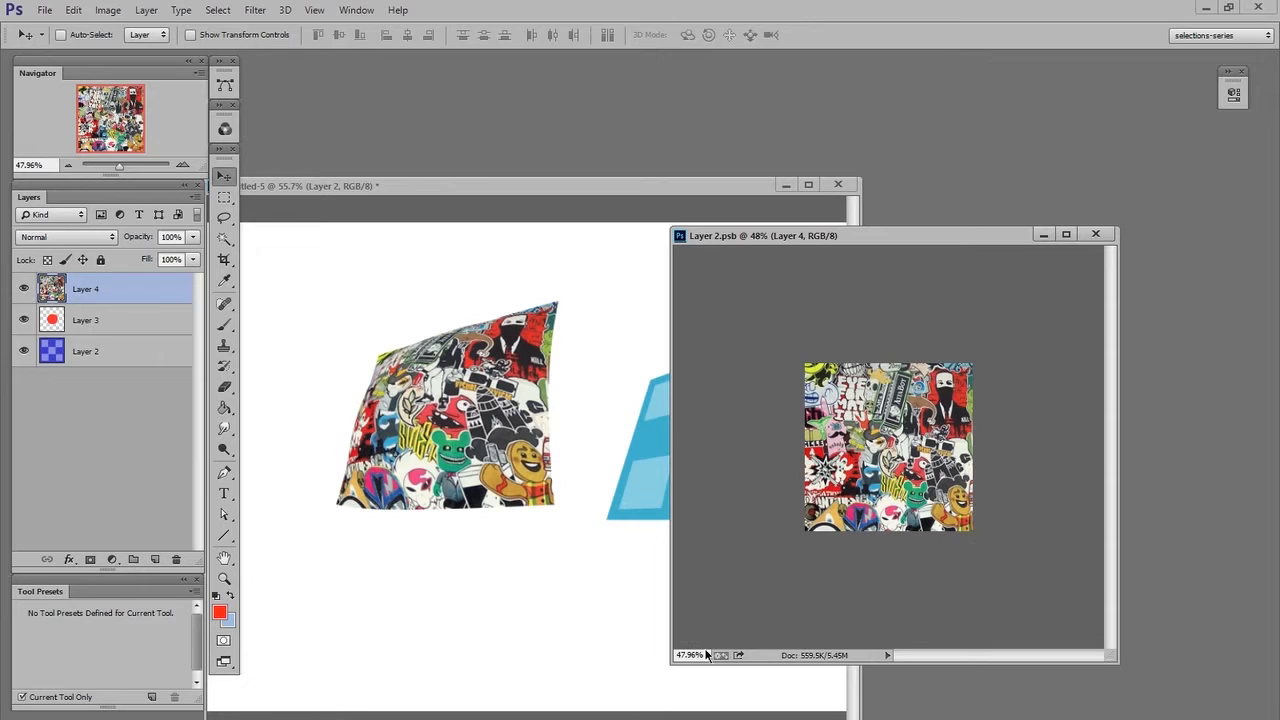
{"action": "left_click", "coordinate": [139, 491]}
{"action": "left_click_drag", "start_coordinate": [606, 188], "coordinate": [682, 182]}
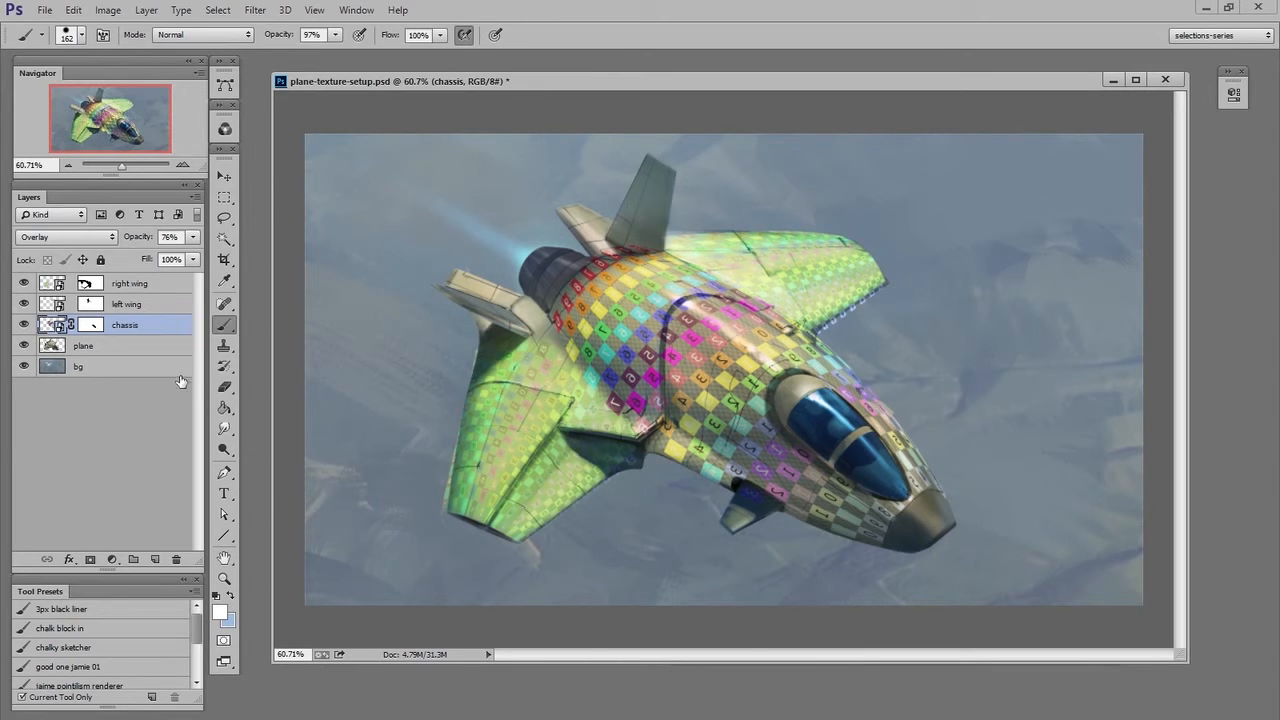
Toggle the chassis layer's visibility off and on to check its texture, and open its Smart Object contents.
{"action": "left_click", "coordinate": [24, 324]}
{"action": "left_click", "coordinate": [24, 324]}
{"action": "double_click", "coordinate": [52, 326]}
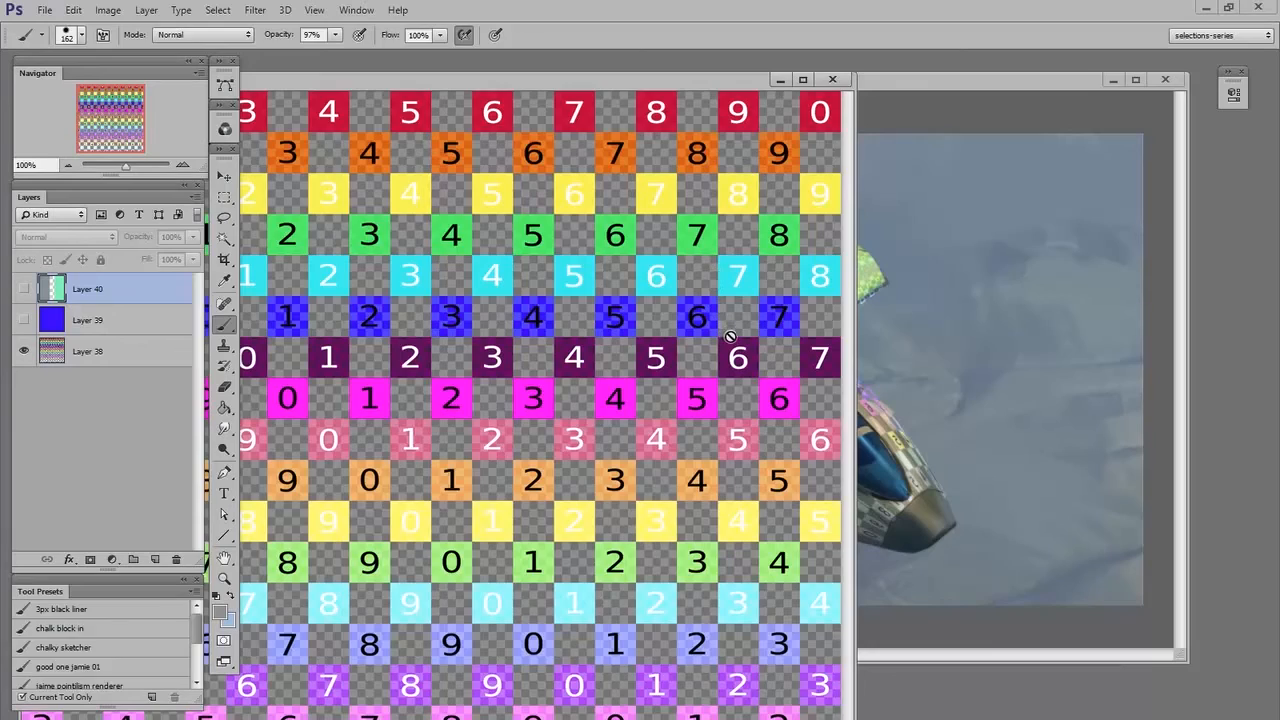
Zoom out, resize and reposition the Layer 38.psb window so the whole numbered checker grid is visible.
{"action": "key", "text": "z"}
{"action": "key", "text": "ctrl+minus"}
{"action": "left_click_drag", "start_coordinate": [686, 355], "coordinate": [648, 357]}
{"action": "key", "text": "b"}
{"action": "left_click_drag", "start_coordinate": [855, 73], "coordinate": [655, 270]}
{"action": "left_click_drag", "start_coordinate": [538, 285], "coordinate": [977, 114]}
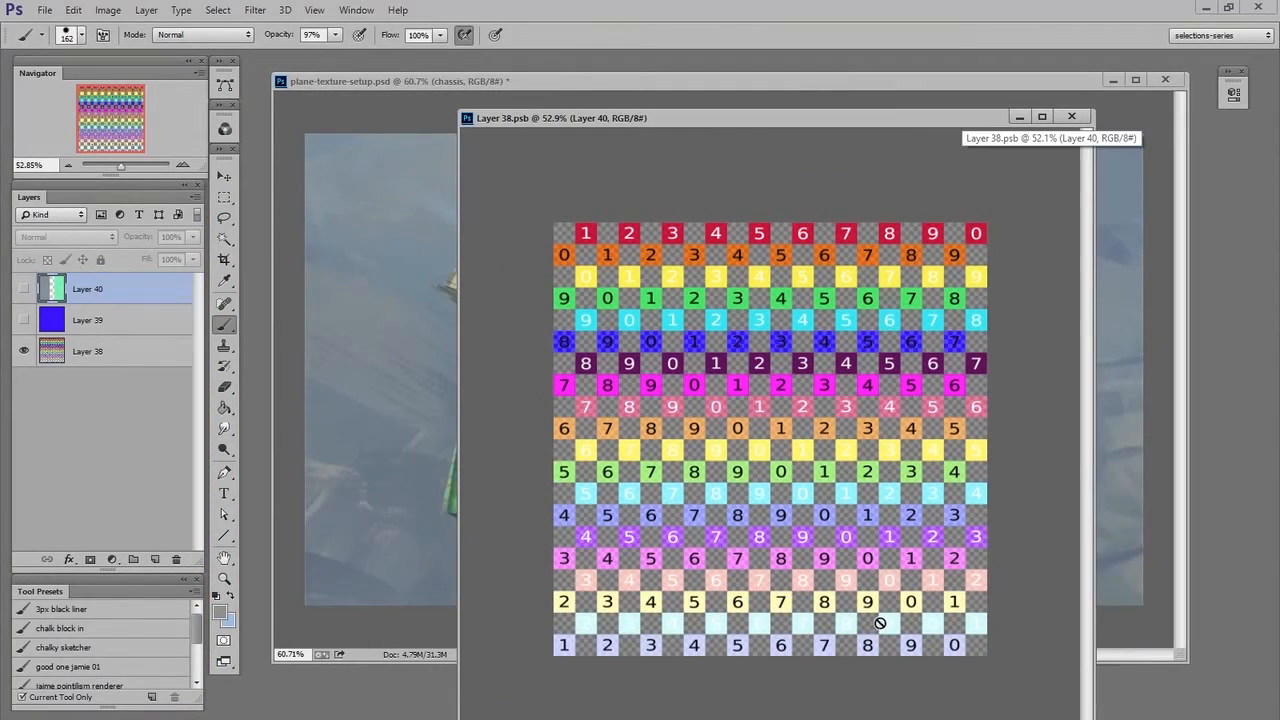
Paste the sticker collage into Layer 38.psb, stretch it to cover the numbered grid, and save and close the Smart Object.
{"action": "left_click_drag", "start_coordinate": [885, 640], "coordinate": [884, 638]}
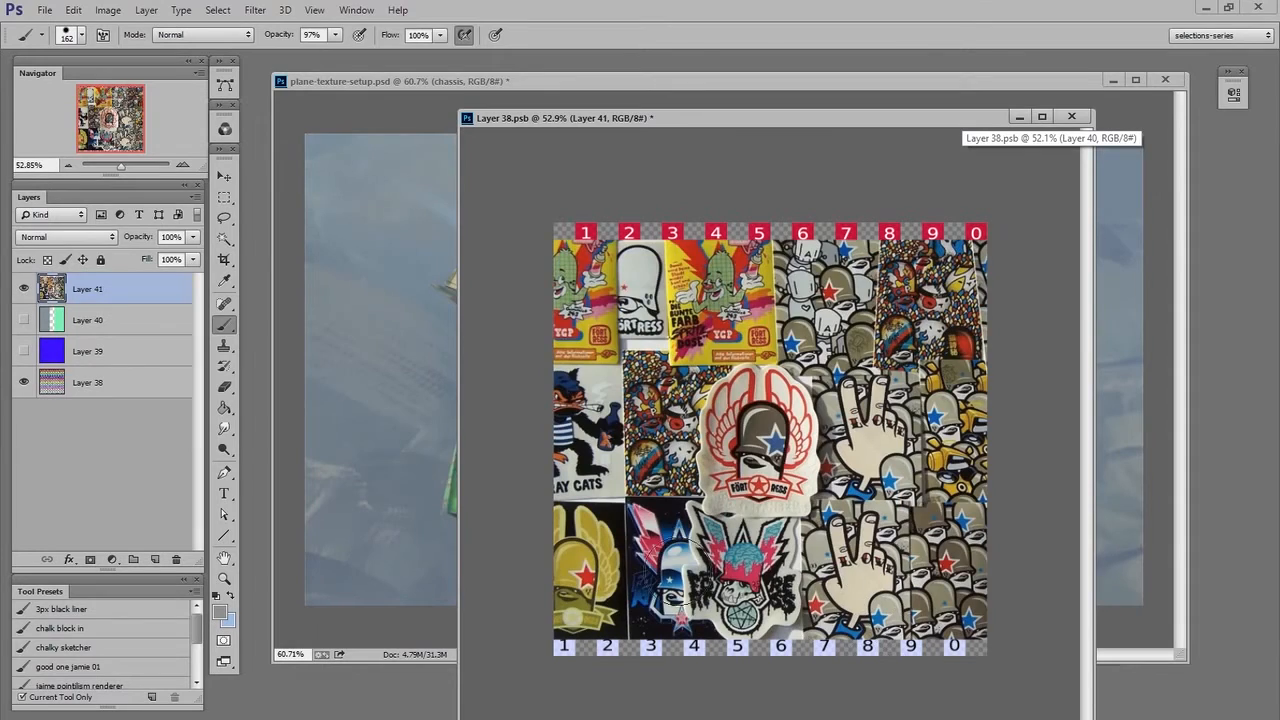
{"action": "key", "text": "v"}
{"action": "key", "text": "ctrl+t"}
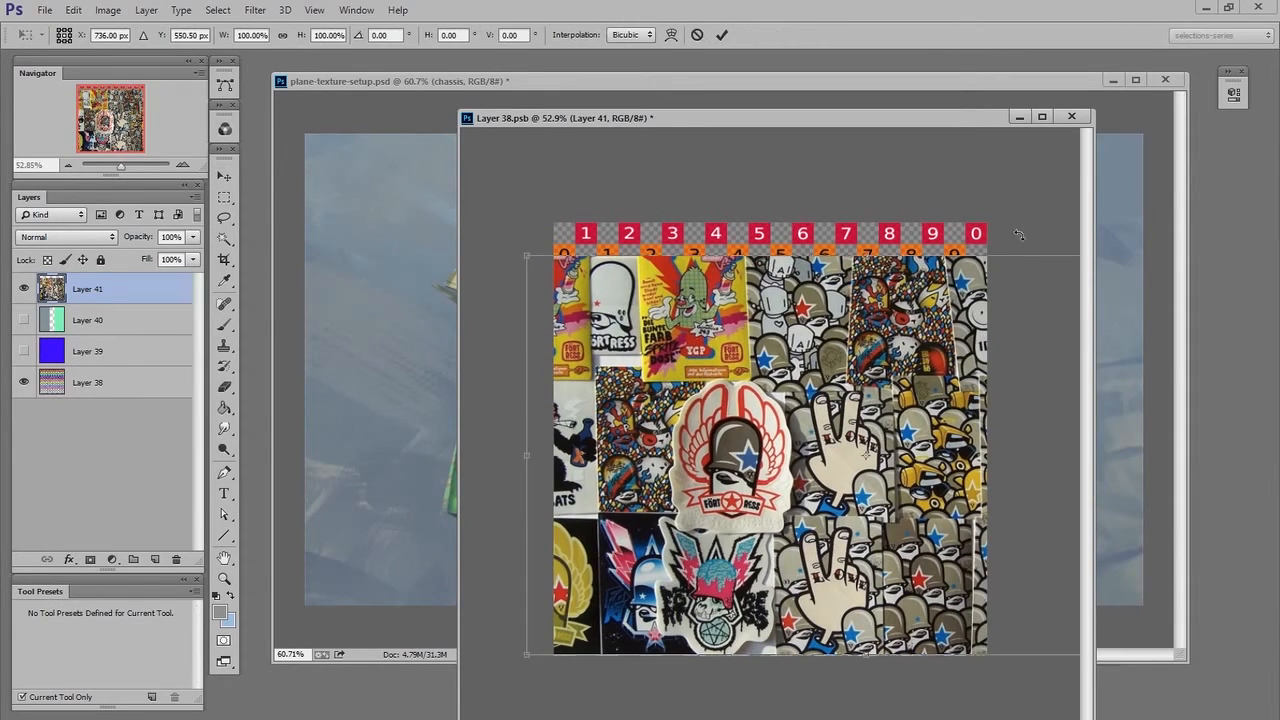
{"action": "left_click_drag", "start_coordinate": [733, 411], "coordinate": [761, 334]}
{"action": "left_click_drag", "start_coordinate": [557, 575], "coordinate": [515, 643]}
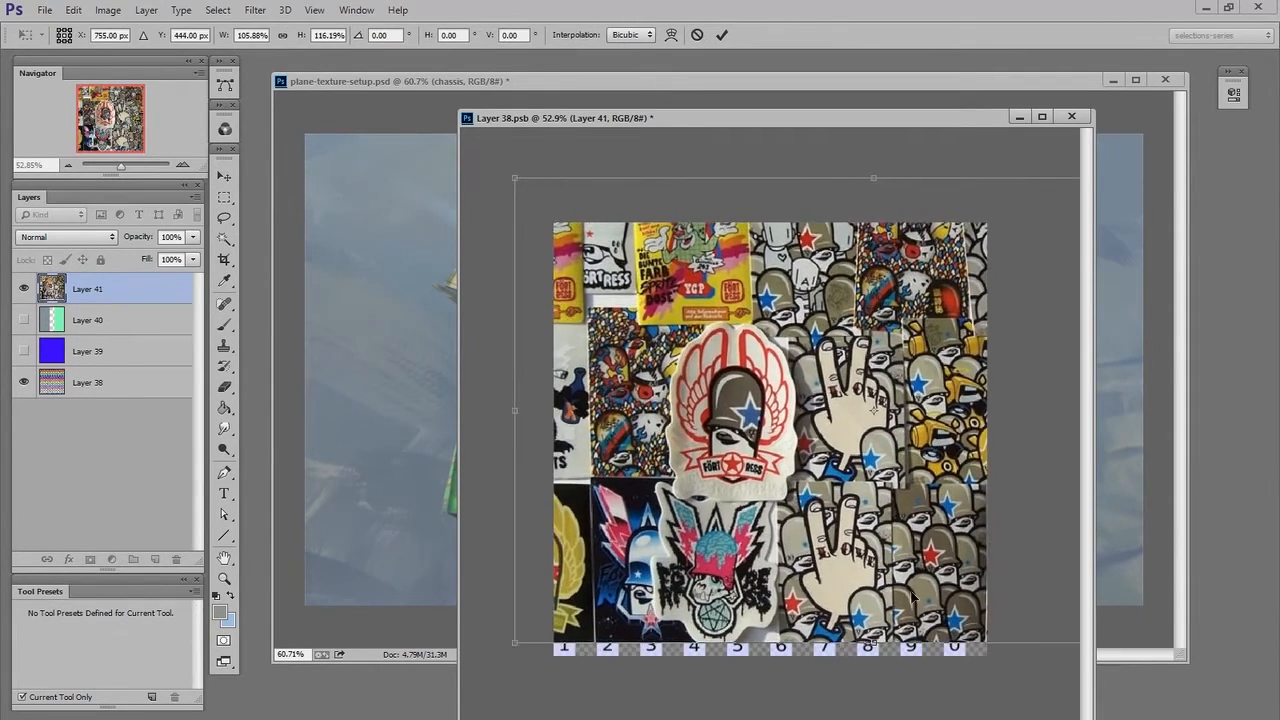
{"action": "left_click_drag", "start_coordinate": [916, 620], "coordinate": [888, 639]}
{"action": "key", "text": "Return"}
{"action": "key", "text": "ctrl+s"}
{"action": "key", "text": "ctrl+w"}
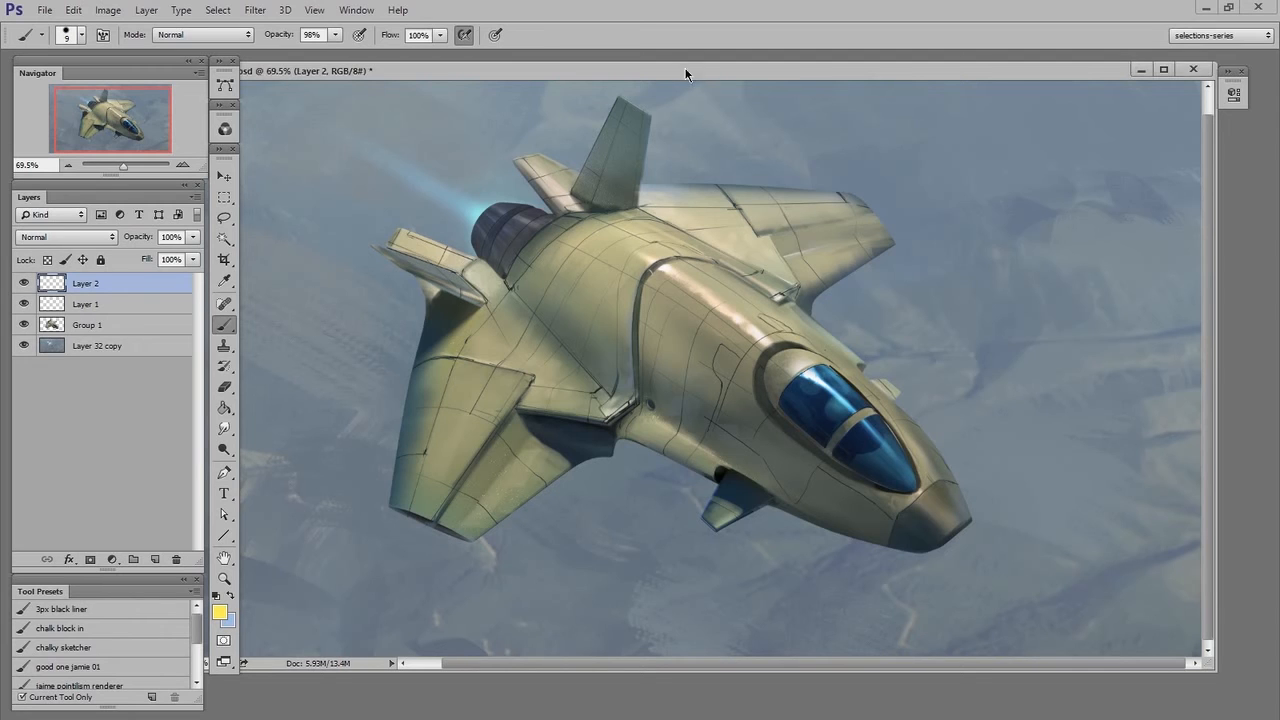
Outline the plane's fuselage and near wing with yellow brush guide lines on Layer 2.
{"action": "mouse_move", "coordinate": [492, 294]}
{"action": "left_mouse_down"}
{"action": "mouse_move", "coordinate": [860, 560]}
{"action": "mouse_move", "coordinate": [978, 500]}
{"action": "mouse_move", "coordinate": [575, 200]}
{"action": "left_mouse_up"}
{"action": "left_click_drag", "start_coordinate": [655, 220], "coordinate": [998, 486]}
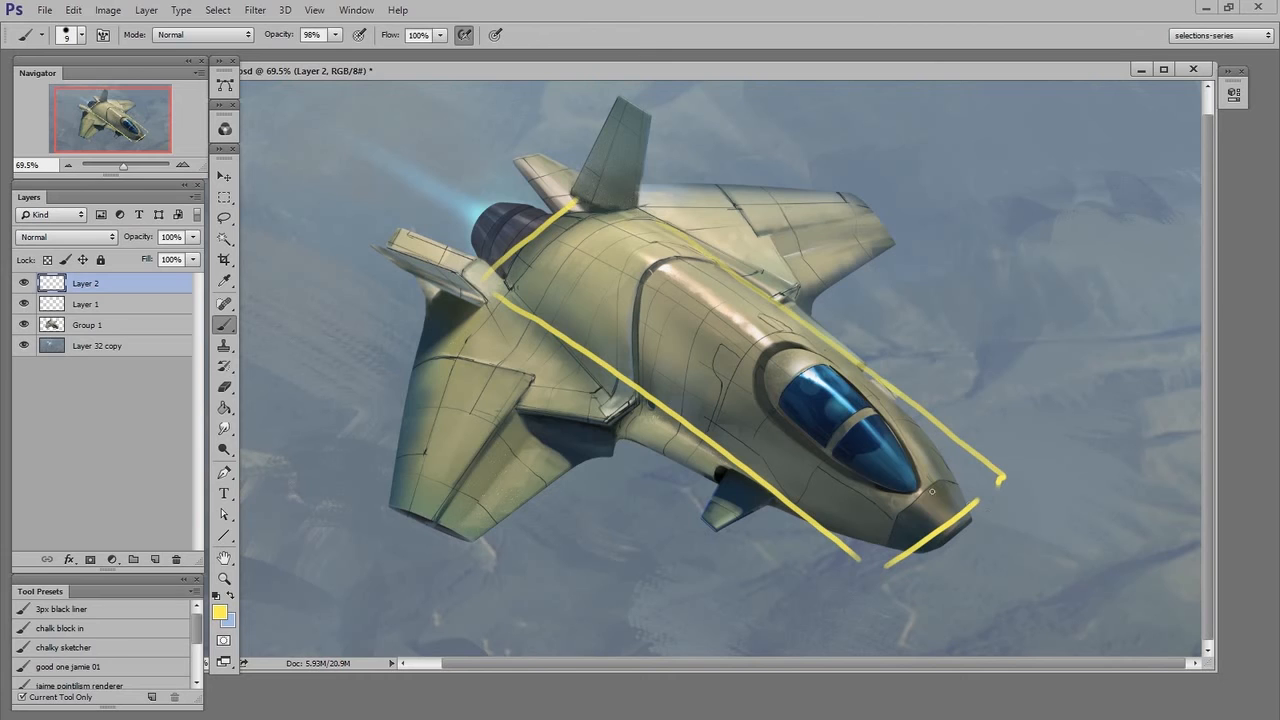
{"action": "left_click_drag", "start_coordinate": [647, 411], "coordinate": [469, 557]}
{"action": "left_click_drag", "start_coordinate": [427, 316], "coordinate": [345, 487]}
{"action": "left_click_drag", "start_coordinate": [356, 496], "coordinate": [506, 560]}
{"action": "left_click_drag", "start_coordinate": [452, 318], "coordinate": [650, 418]}
Outline the far wing with yellow guide lines and erase the line overshoot at its outer tip.
{"action": "left_click_drag", "start_coordinate": [615, 183], "coordinate": [858, 202]}
{"action": "left_click_drag", "start_coordinate": [845, 193], "coordinate": [903, 256]}
{"action": "left_click_drag", "start_coordinate": [898, 240], "coordinate": [803, 305]}
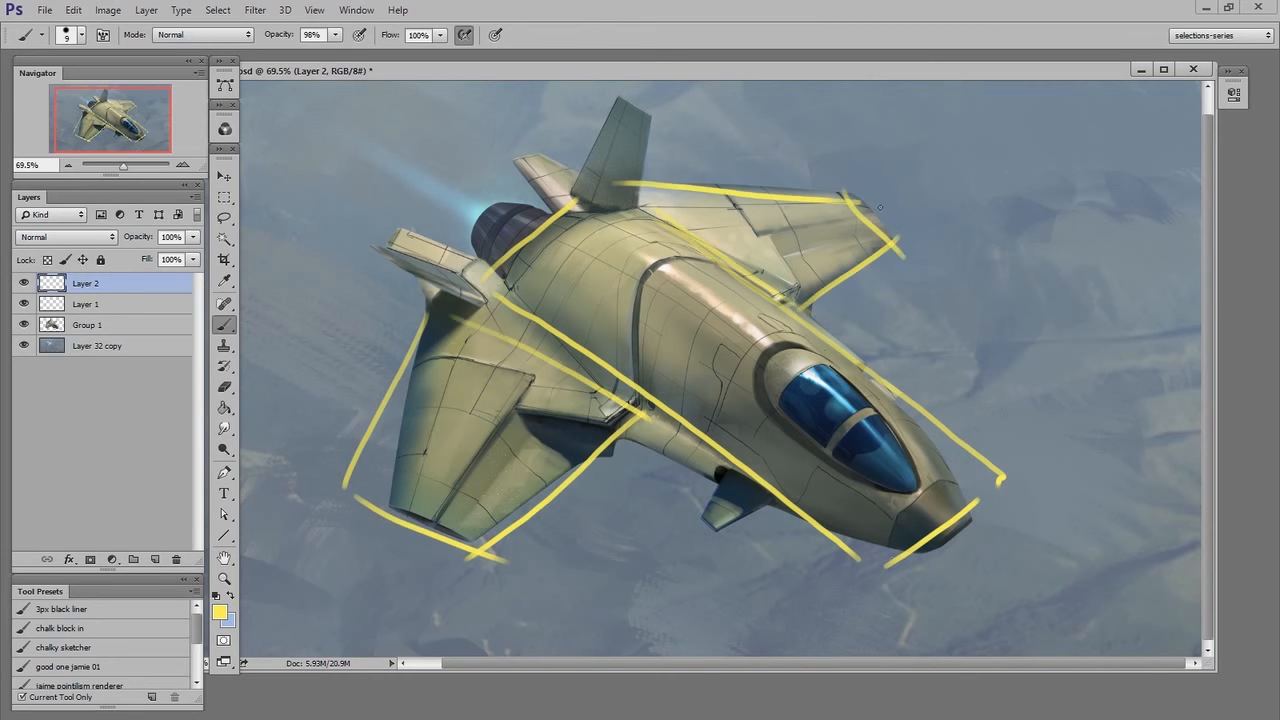
{"action": "key", "text": "e"}
{"action": "left_click", "coordinate": [918, 258]}
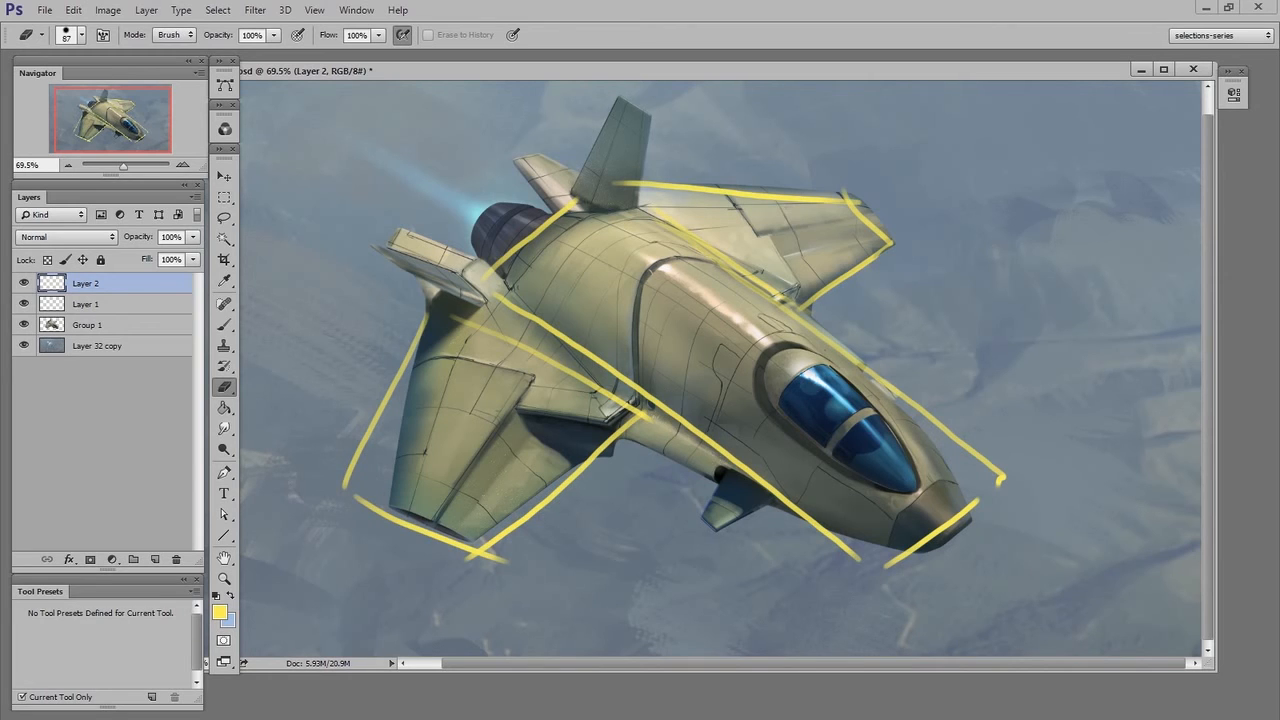
Paint two curved yellow cross-contours over the fuselage and two lengthwise guide lines running from the tail to the nose.
{"action": "key", "text": "b"}
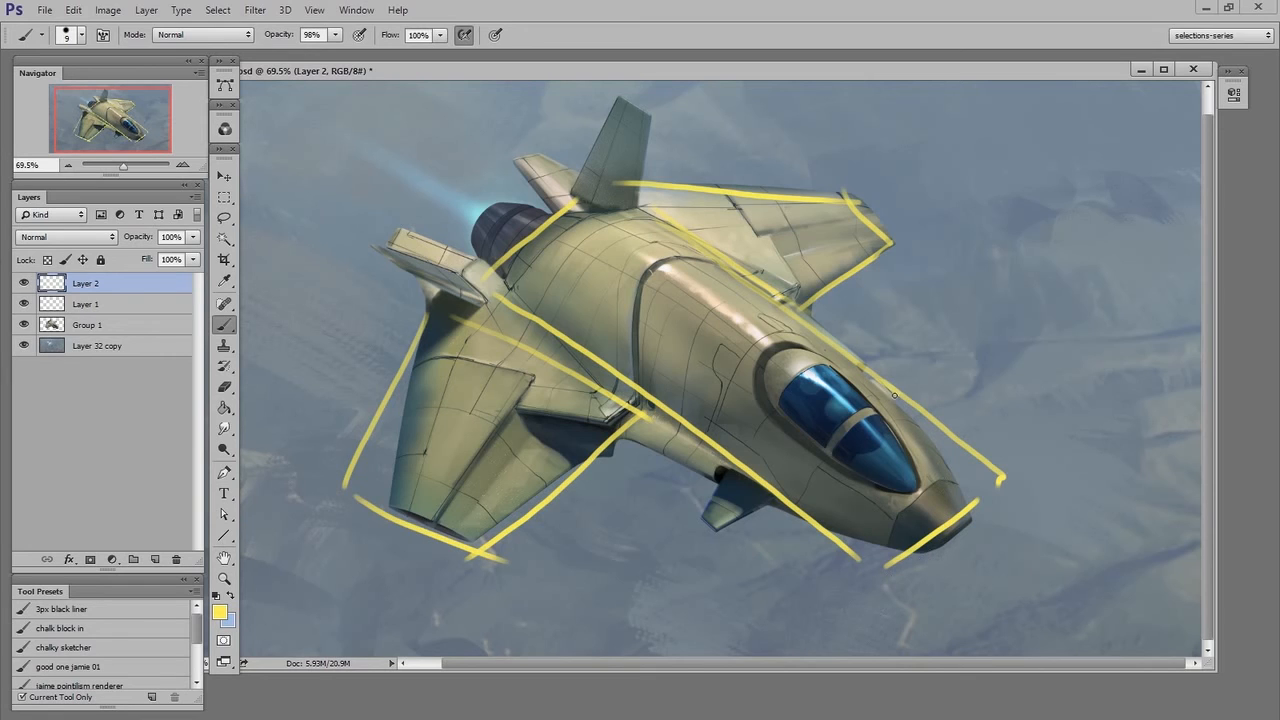
{"action": "mouse_move", "coordinate": [893, 395]}
{"action": "left_mouse_down"}
{"action": "mouse_move", "coordinate": [856, 375]}
{"action": "mouse_move", "coordinate": [821, 393]}
{"action": "mouse_move", "coordinate": [769, 468]}
{"action": "left_mouse_up"}
{"action": "mouse_move", "coordinate": [741, 283]}
{"action": "left_mouse_down"}
{"action": "mouse_move", "coordinate": [698, 258]}
{"action": "mouse_move", "coordinate": [663, 272]}
{"action": "mouse_move", "coordinate": [609, 365]}
{"action": "left_mouse_up"}
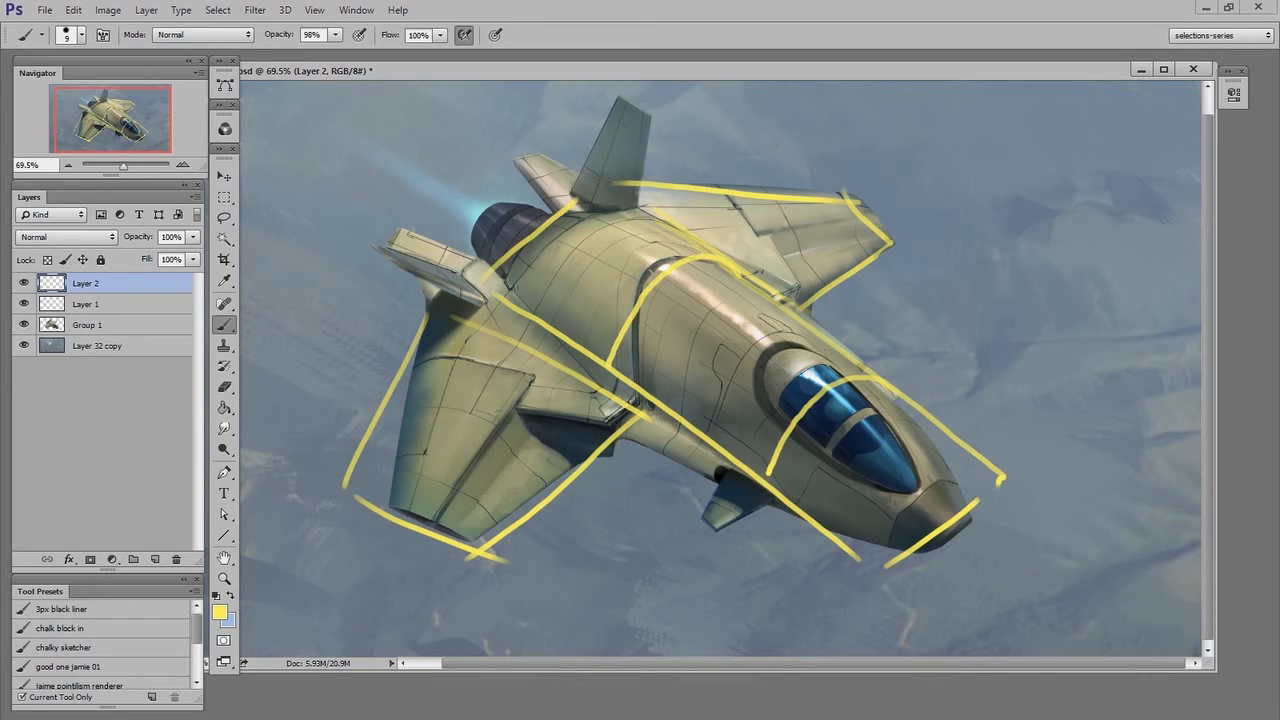
{"action": "mouse_move", "coordinate": [503, 256]}
{"action": "left_mouse_down"}
{"action": "mouse_move", "coordinate": [626, 306]}
{"action": "mouse_move", "coordinate": [766, 402]}
{"action": "mouse_move", "coordinate": [917, 544]}
{"action": "left_mouse_up"}
{"action": "mouse_move", "coordinate": [570, 208]}
{"action": "left_mouse_down"}
{"action": "mouse_move", "coordinate": [666, 242]}
{"action": "mouse_move", "coordinate": [770, 310]}
{"action": "mouse_move", "coordinate": [965, 496]}
{"action": "left_mouse_up"}
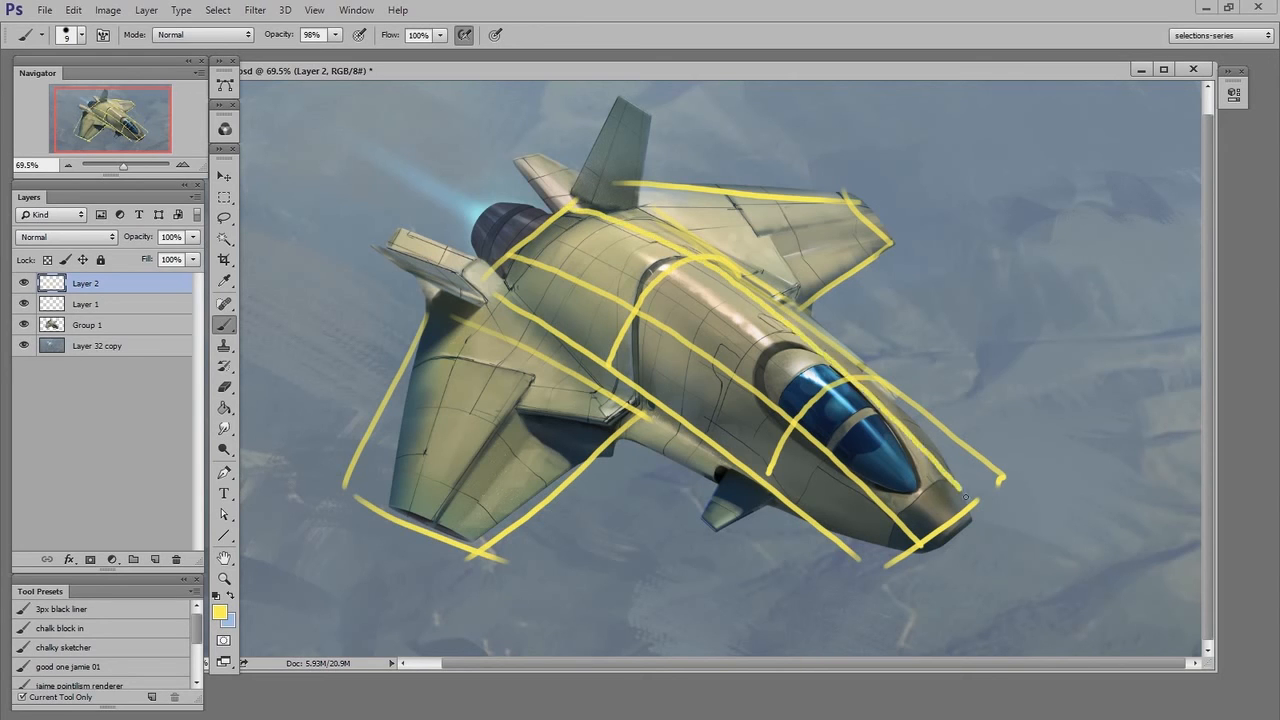
Erase the straight far-side guide line beside the cockpit and repaint it closer to the fuselage's edge down to the nose.
{"action": "key", "text": "e"}
{"action": "mouse_move", "coordinate": [905, 335]}
{"action": "left_mouse_down"}
{"action": "mouse_move", "coordinate": [877, 391]}
{"action": "mouse_move", "coordinate": [1013, 473]}
{"action": "left_mouse_up"}
{"action": "left_click_drag", "start_coordinate": [859, 331], "coordinate": [1000, 485]}
{"action": "key", "text": "b"}
{"action": "mouse_move", "coordinate": [892, 392]}
{"action": "left_mouse_down"}
{"action": "mouse_move", "coordinate": [983, 522]}
{"action": "mouse_move", "coordinate": [996, 507]}
{"action": "mouse_move", "coordinate": [925, 562]}
{"action": "left_mouse_up"}
Replace the straight guide line across the nose with a rounded curve and join it to the near-side fuselage line.
{"action": "key", "text": "e"}
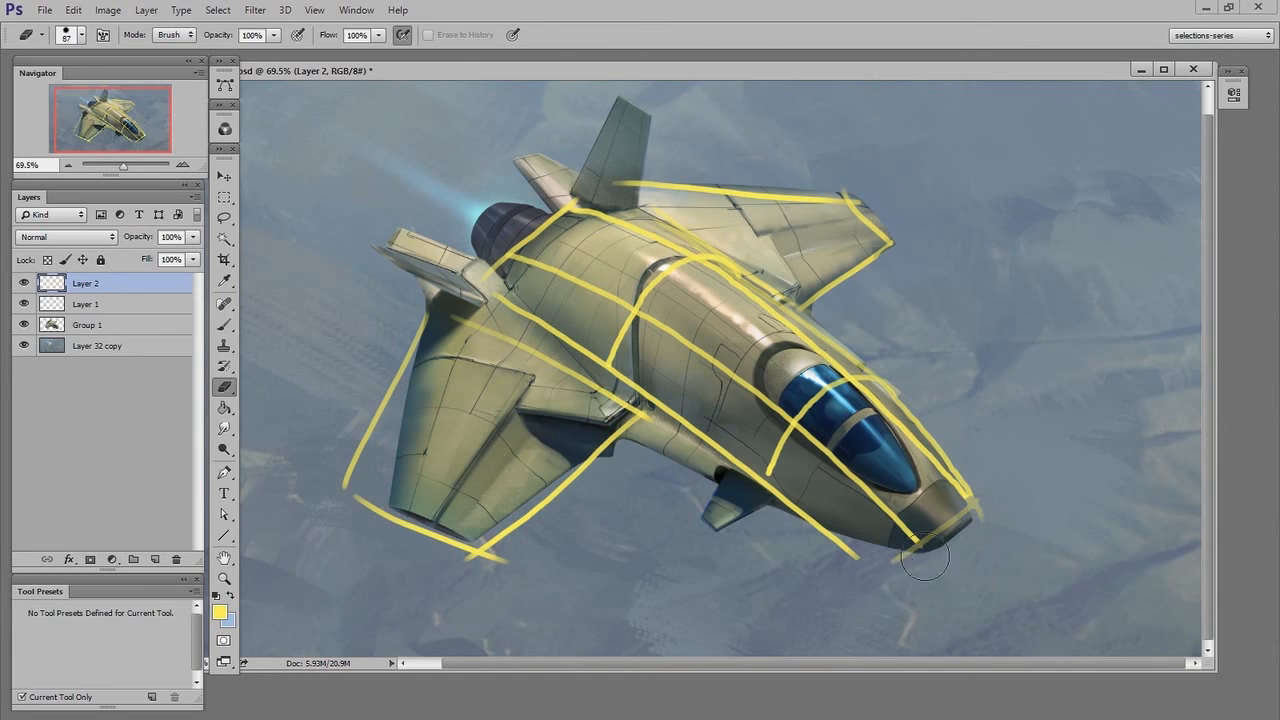
{"action": "key", "text": "b"}
{"action": "mouse_move", "coordinate": [977, 503]}
{"action": "left_mouse_down"}
{"action": "mouse_move", "coordinate": [928, 513]}
{"action": "mouse_move", "coordinate": [896, 554]}
{"action": "left_mouse_up"}
{"action": "mouse_move", "coordinate": [886, 570]}
{"action": "left_mouse_down"}
{"action": "mouse_move", "coordinate": [929, 516]}
{"action": "mouse_move", "coordinate": [970, 536]}
{"action": "mouse_move", "coordinate": [912, 538]}
{"action": "mouse_move", "coordinate": [884, 574]}
{"action": "left_mouse_up"}
{"action": "left_click_drag", "start_coordinate": [852, 560], "coordinate": [885, 576]}
{"action": "key", "text": "e"}
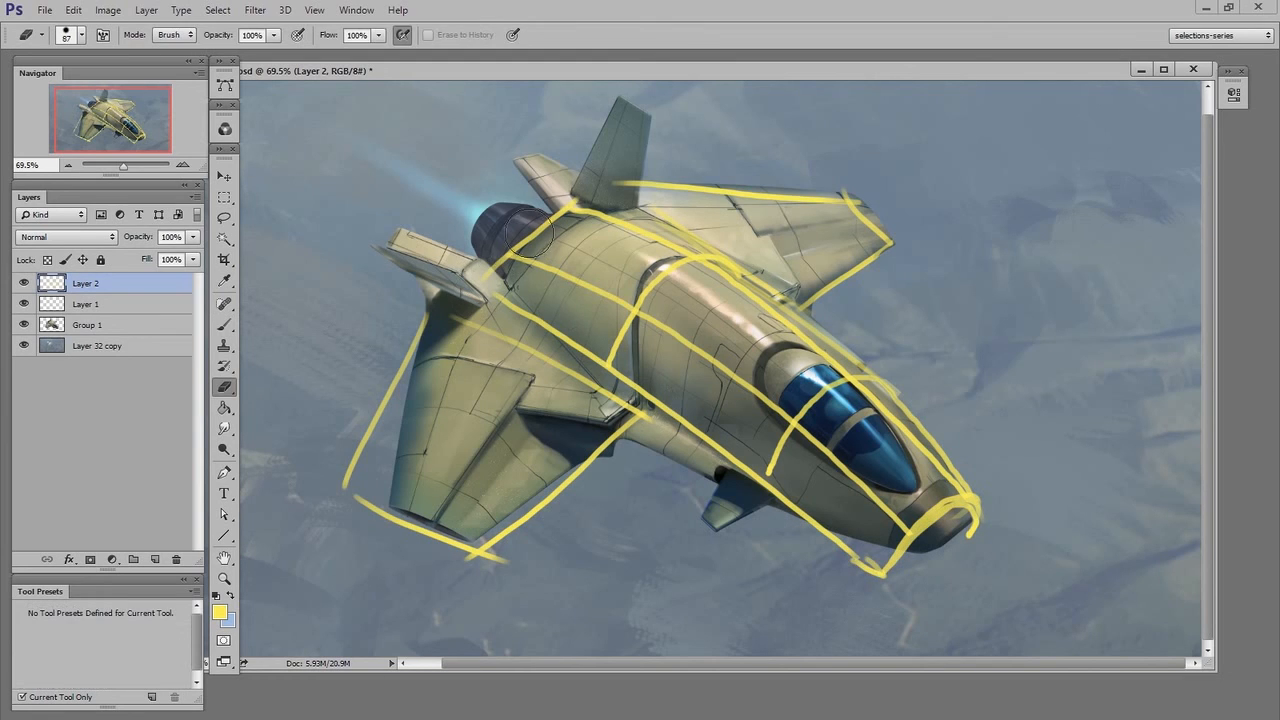
Erase the straight guide line at the rear of the fuselage and repaint it as an arch over the body.
{"action": "left_click_drag", "start_coordinate": [530, 233], "coordinate": [498, 268]}
{"action": "key", "text": "b"}
{"action": "mouse_move", "coordinate": [632, 208]}
{"action": "left_mouse_down"}
{"action": "mouse_move", "coordinate": [523, 249]}
{"action": "mouse_move", "coordinate": [497, 317]}
{"action": "left_mouse_up"}
{"action": "left_click_drag", "start_coordinate": [554, 223], "coordinate": [499, 315]}
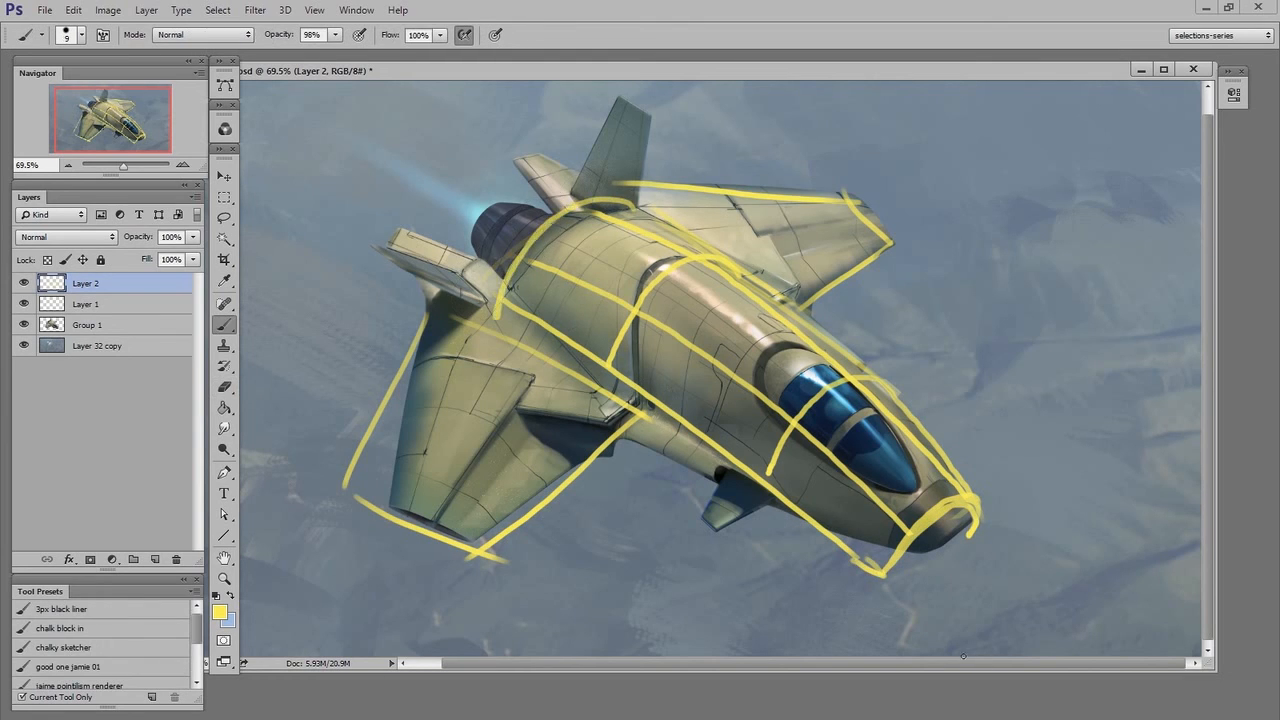
Repaint the near wing's outer side guide line tight against the wing and add two curved cross-contours over its surface.
{"action": "key", "text": "e"}
{"action": "left_click_drag", "start_coordinate": [345, 487], "coordinate": [418, 335]}
{"action": "key", "text": "b"}
{"action": "left_click_drag", "start_coordinate": [425, 318], "coordinate": [385, 505]}
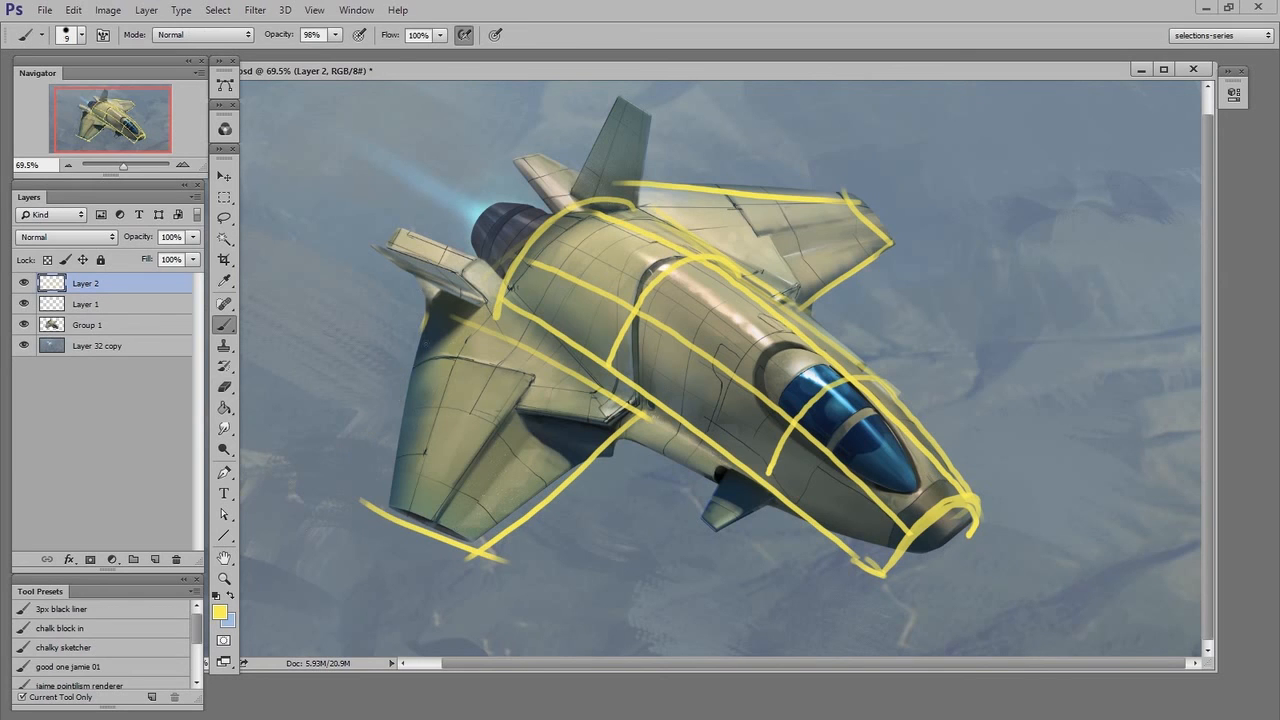
{"action": "left_click_drag", "start_coordinate": [411, 375], "coordinate": [591, 468]}
{"action": "left_click_drag", "start_coordinate": [401, 440], "coordinate": [545, 520]}
Replace the near wing's straight tip line with a curved one and add two lengthwise guide lines from root to tip.
{"action": "key", "text": "e"}
{"action": "left_click_drag", "start_coordinate": [350, 497], "coordinate": [462, 548]}
{"action": "key", "text": "b"}
{"action": "key", "text": "e"}
{"action": "left_click_drag", "start_coordinate": [385, 503], "coordinate": [505, 571]}
{"action": "key", "text": "b"}
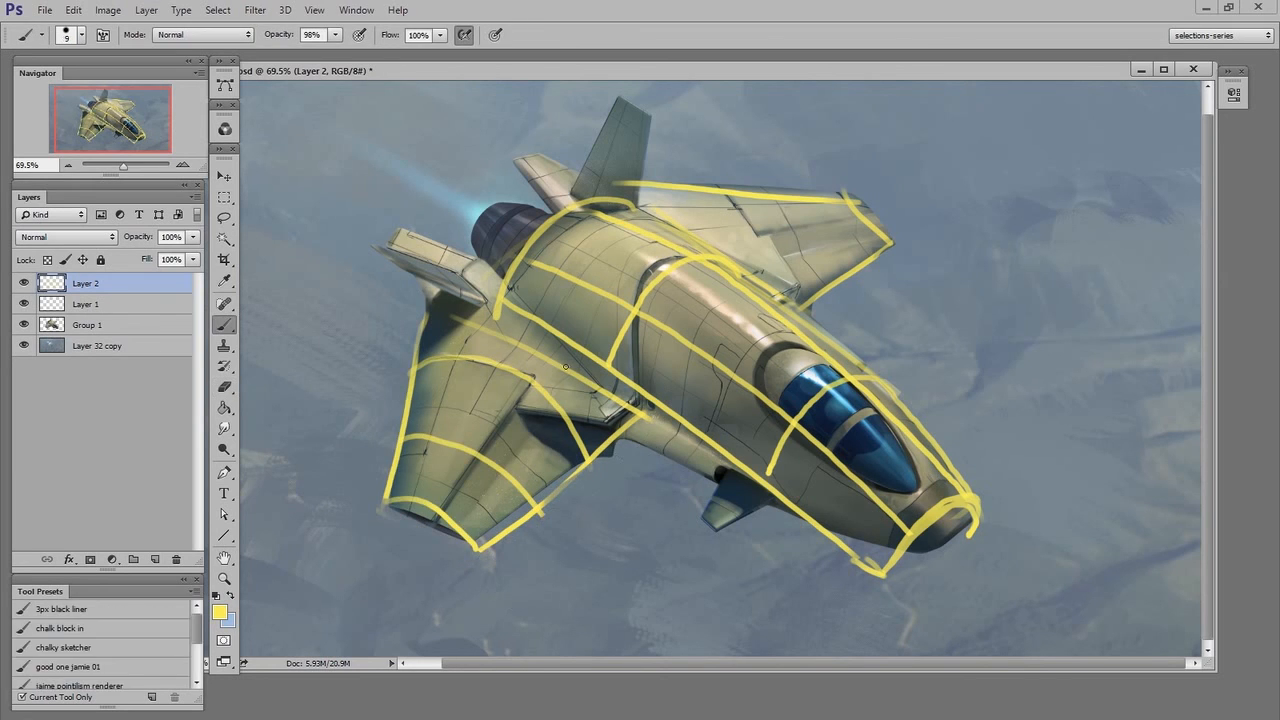
{"action": "left_click_drag", "start_coordinate": [574, 360], "coordinate": [446, 518]}
{"action": "left_click_drag", "start_coordinate": [464, 318], "coordinate": [403, 506]}
Paint curved yellow cross-contours and lengthwise guide lines over the far wing's surface.
{"action": "key", "text": "b"}
{"action": "left_click_drag", "start_coordinate": [712, 189], "coordinate": [802, 308]}
{"action": "left_click_drag", "start_coordinate": [768, 192], "coordinate": [846, 283]}
{"action": "mouse_move", "coordinate": [634, 183]}
{"action": "left_mouse_down"}
{"action": "mouse_move", "coordinate": [806, 191]}
{"action": "mouse_move", "coordinate": [879, 259]}
{"action": "left_mouse_up"}
{"action": "left_click_drag", "start_coordinate": [674, 208], "coordinate": [768, 210]}
{"action": "mouse_move", "coordinate": [740, 266]}
{"action": "left_mouse_down"}
{"action": "mouse_move", "coordinate": [900, 226]}
{"action": "mouse_move", "coordinate": [905, 245]}
{"action": "left_mouse_up"}
Erase the straight guide lines around the far wing's tip and repaint the tip as a rounded curve.
{"action": "key", "text": "e"}
{"action": "key", "text": "b"}
{"action": "left_click_drag", "start_coordinate": [830, 191], "coordinate": [882, 256]}
{"action": "key", "text": "e"}
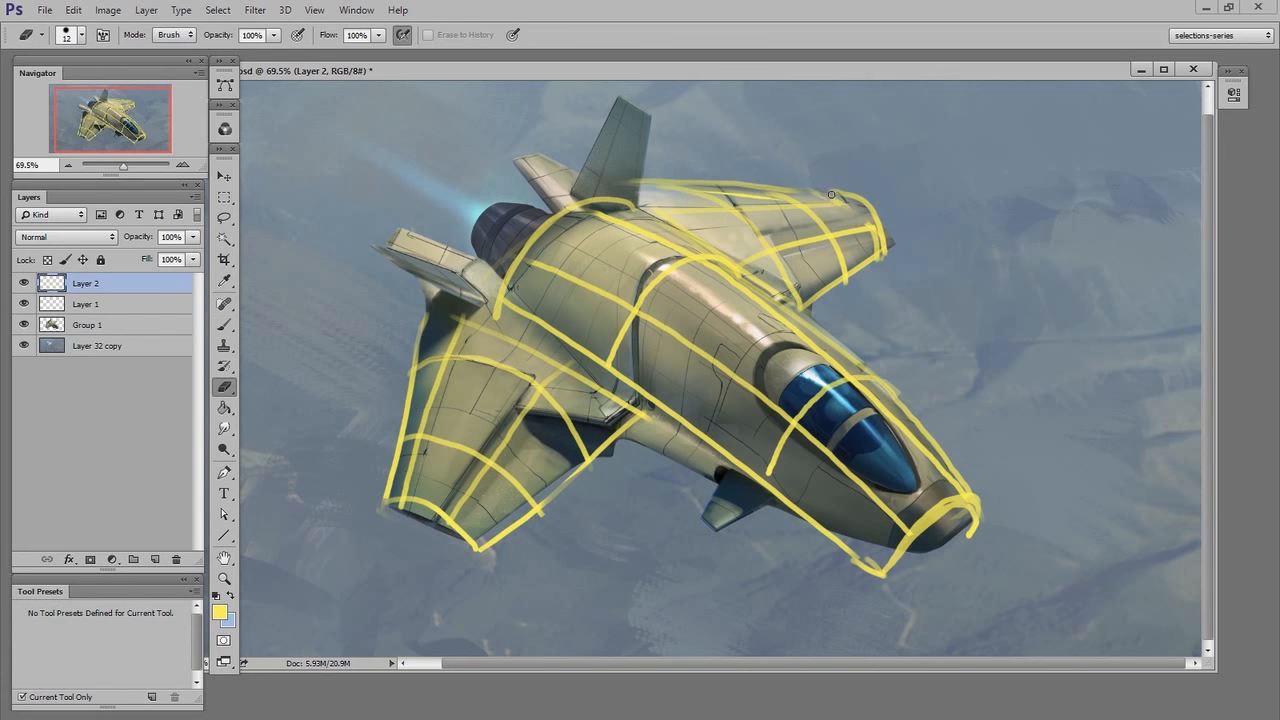
{"action": "key", "text": "b"}
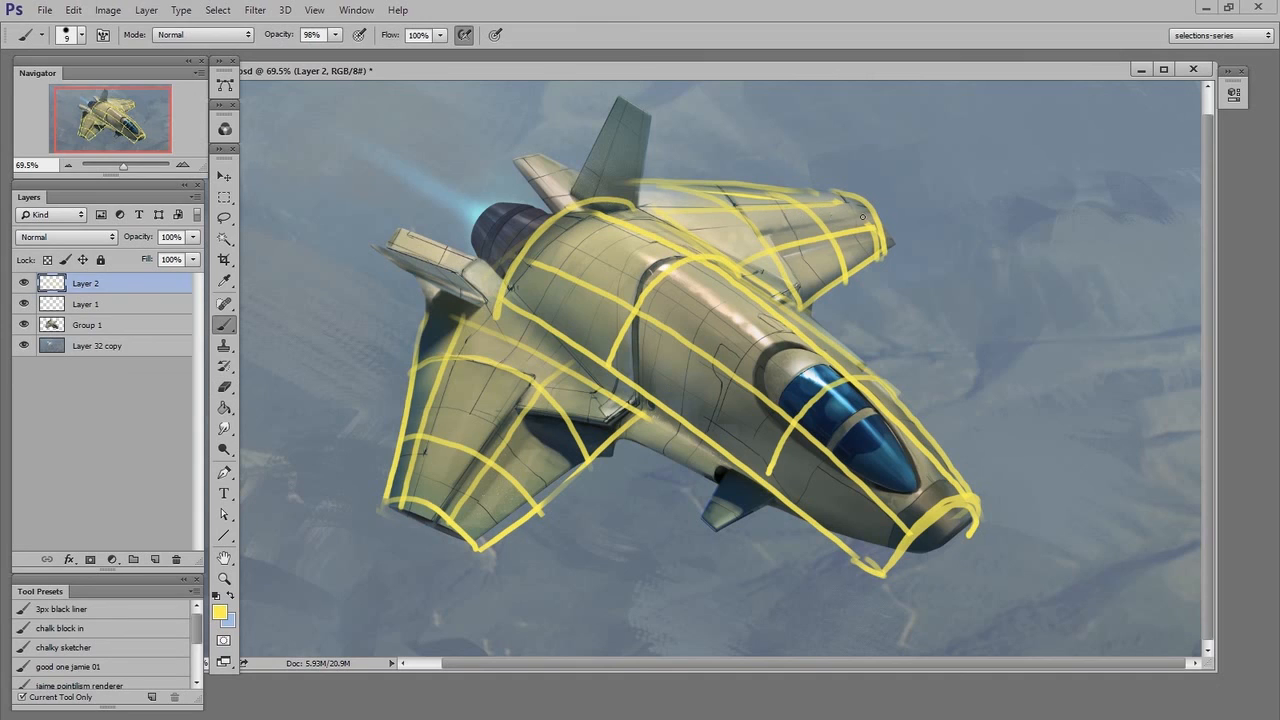
{"action": "mouse_move", "coordinate": [851, 205]}
{"action": "left_mouse_down"}
{"action": "mouse_move", "coordinate": [877, 208]}
{"action": "mouse_move", "coordinate": [882, 256]}
{"action": "left_mouse_up"}
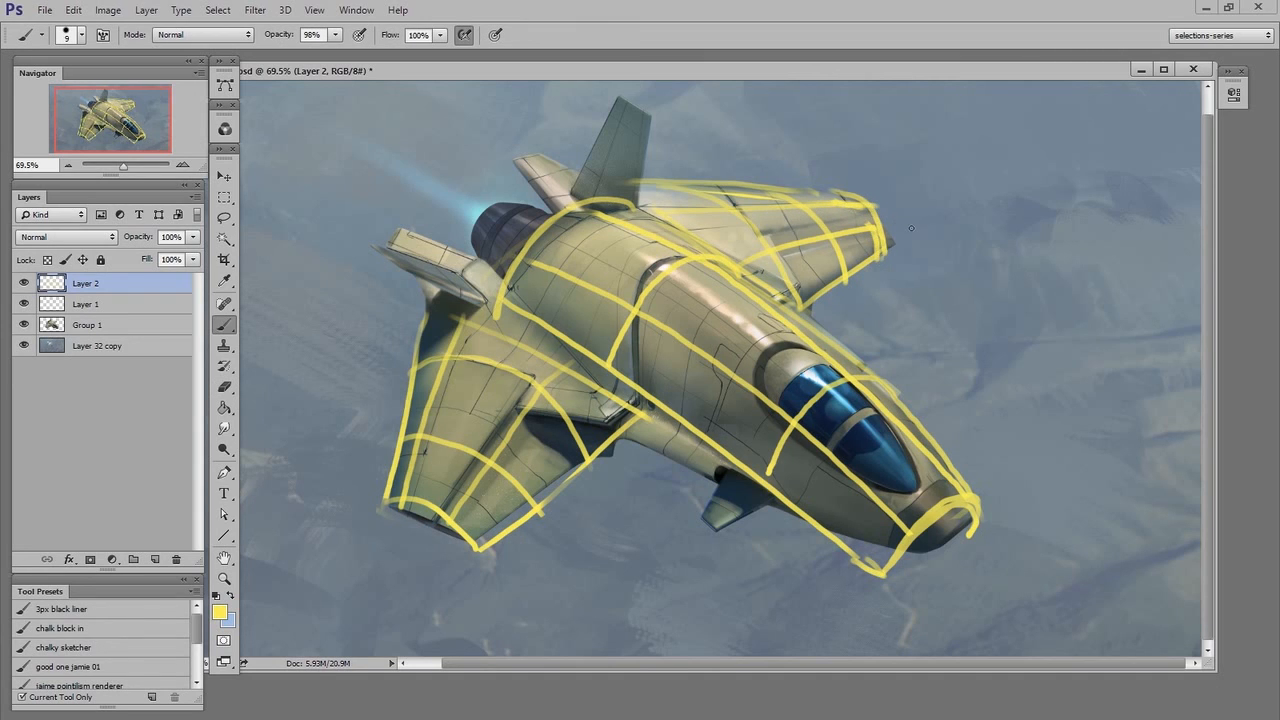